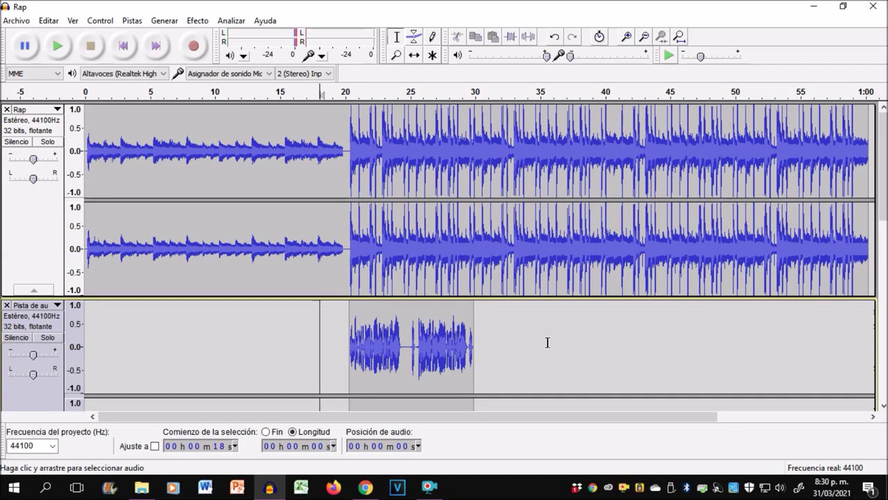
Select and play the vocal clip on each of the three voice tracks in turn to hear the unprocessed vocals
{"action": "scroll", "coordinate": [538, 347], "scroll_direction": "down", "scroll_amount": 5}
{"action": "double_click", "coordinate": [391, 211]}
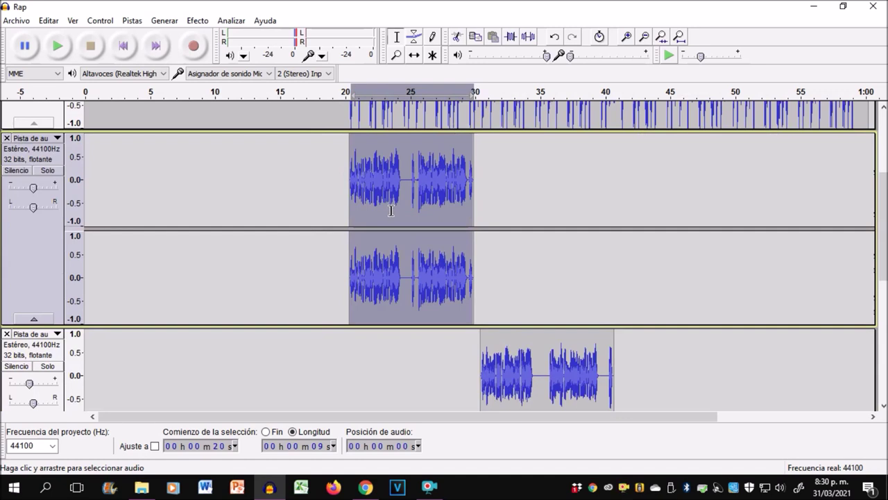
{"action": "key", "text": "space"}
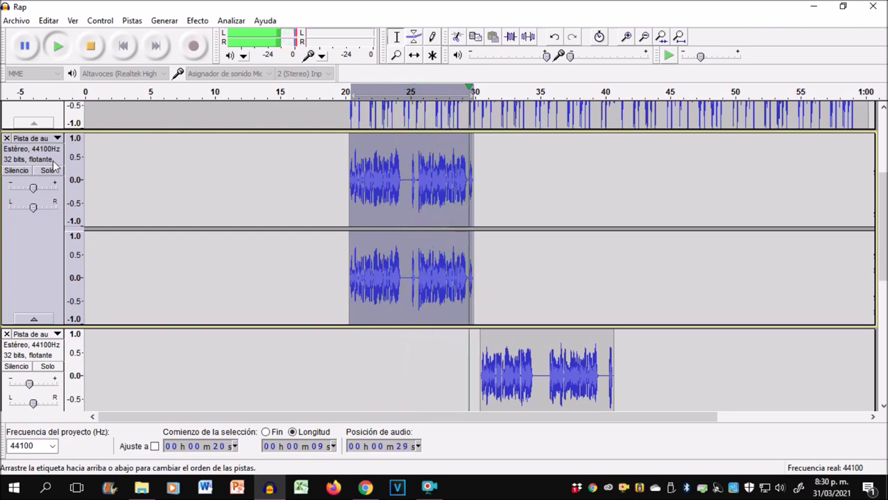
{"action": "scroll", "coordinate": [70, 174], "scroll_direction": "down", "scroll_amount": 4}
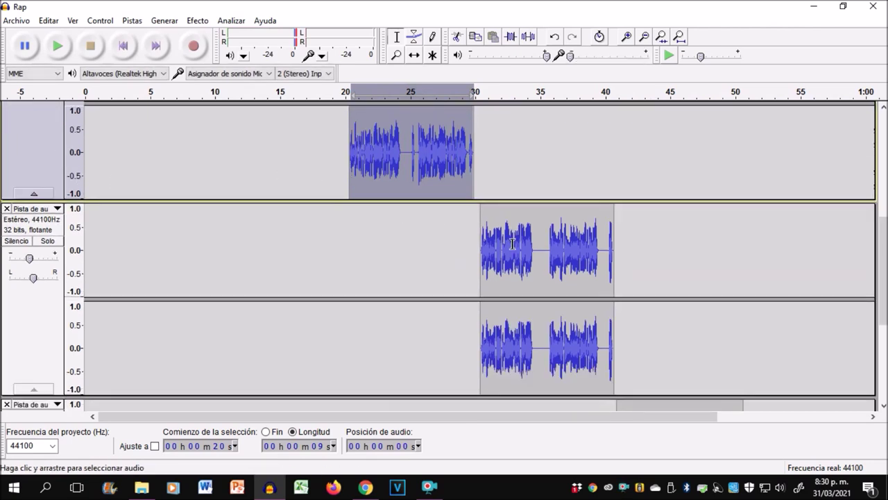
{"action": "double_click", "coordinate": [512, 243]}
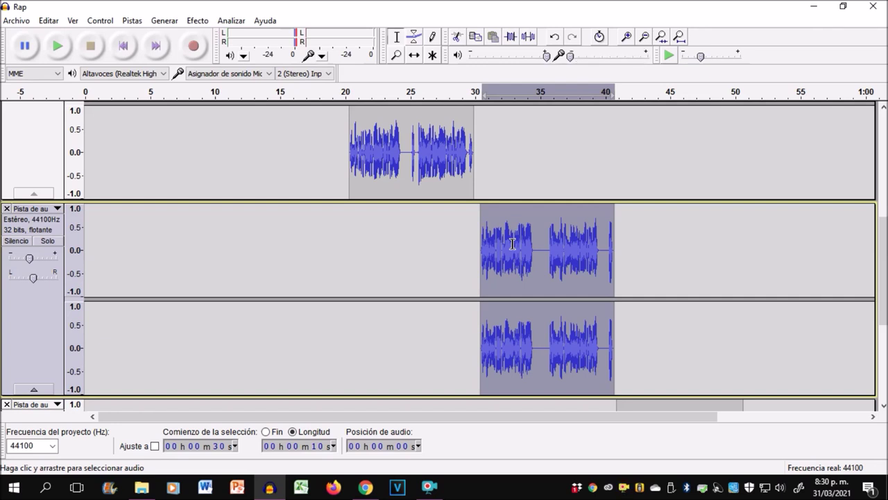
{"action": "key", "text": "space"}
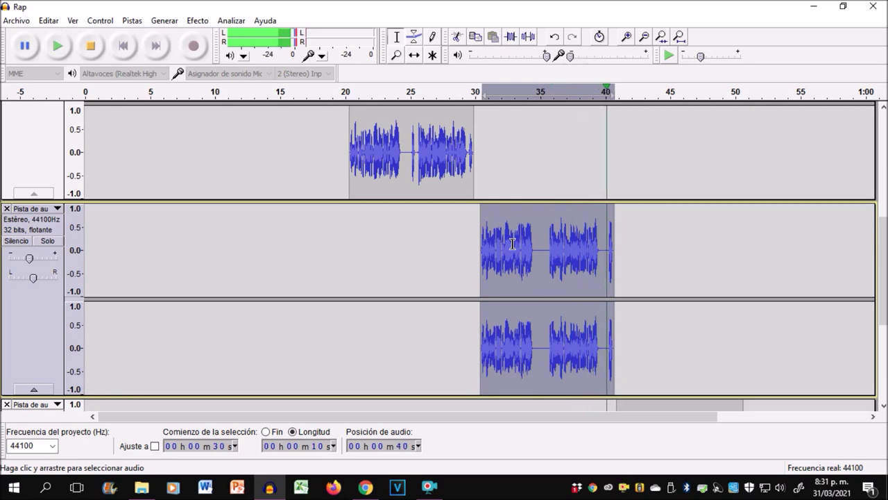
{"action": "scroll", "coordinate": [524, 242], "scroll_direction": "down", "scroll_amount": 5}
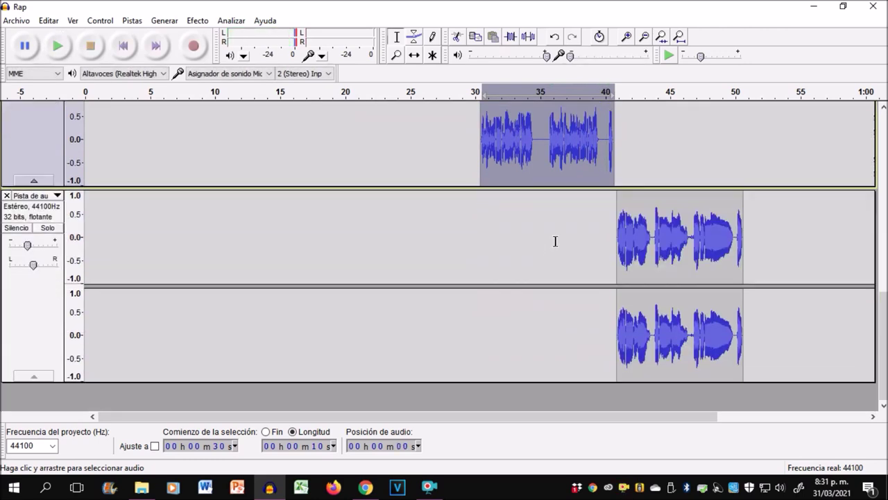
{"action": "double_click", "coordinate": [675, 230]}
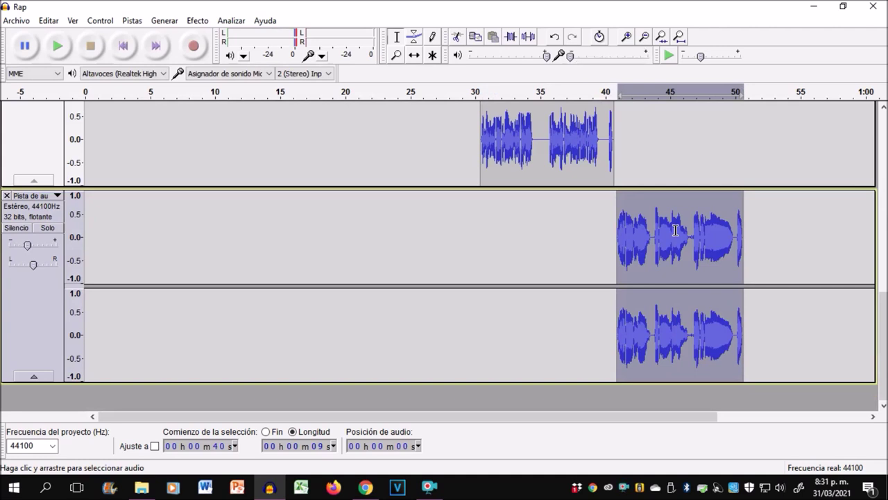
{"action": "key", "text": "space"}
Open Antares Auto-Tune VST on the first voice track's clip and set the key to C with the Major scale
{"action": "scroll", "coordinate": [628, 221], "scroll_direction": "up", "scroll_amount": 10}
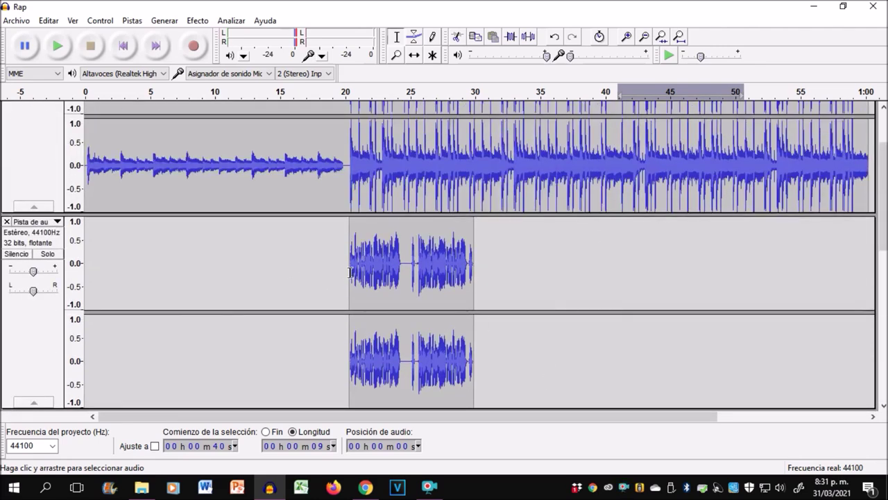
{"action": "left_click", "coordinate": [350, 272]}
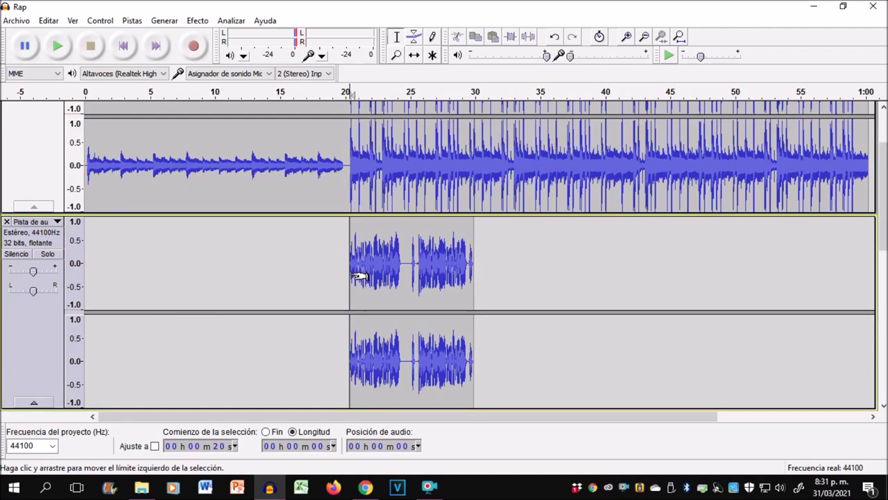
{"action": "double_click", "coordinate": [392, 275]}
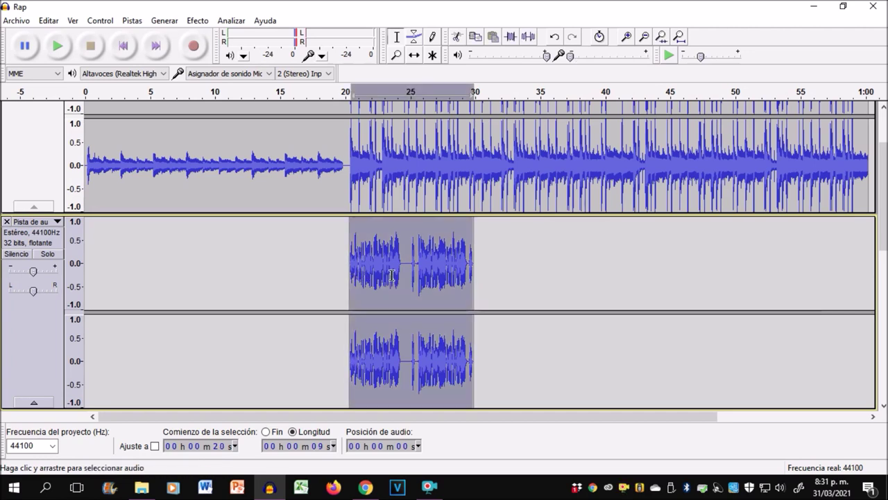
{"action": "left_click", "coordinate": [197, 20]}
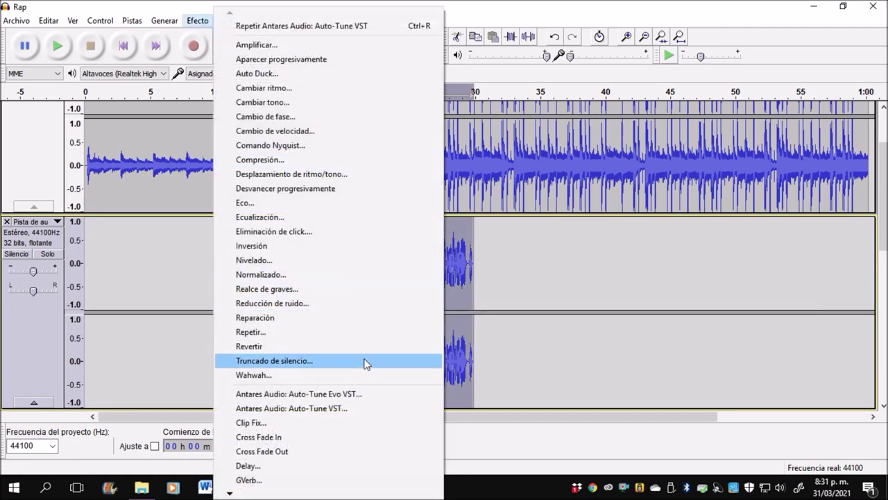
{"action": "left_click", "coordinate": [358, 407]}
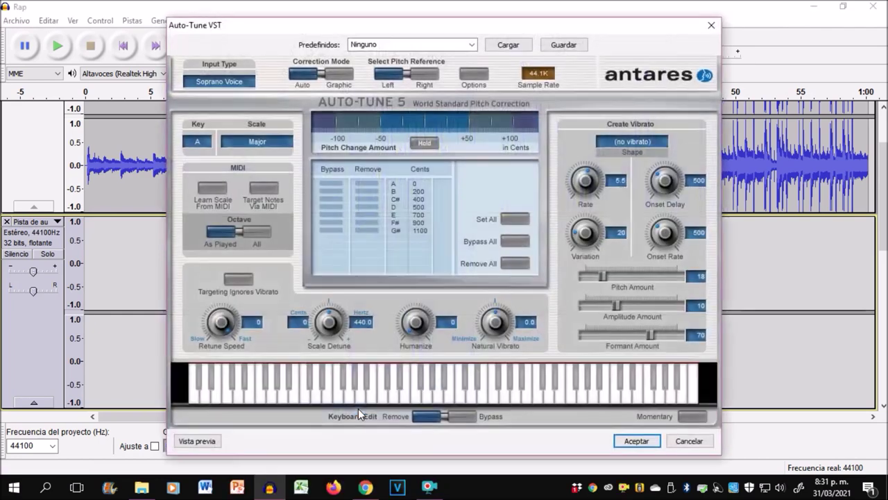
{"action": "left_click", "coordinate": [197, 142]}
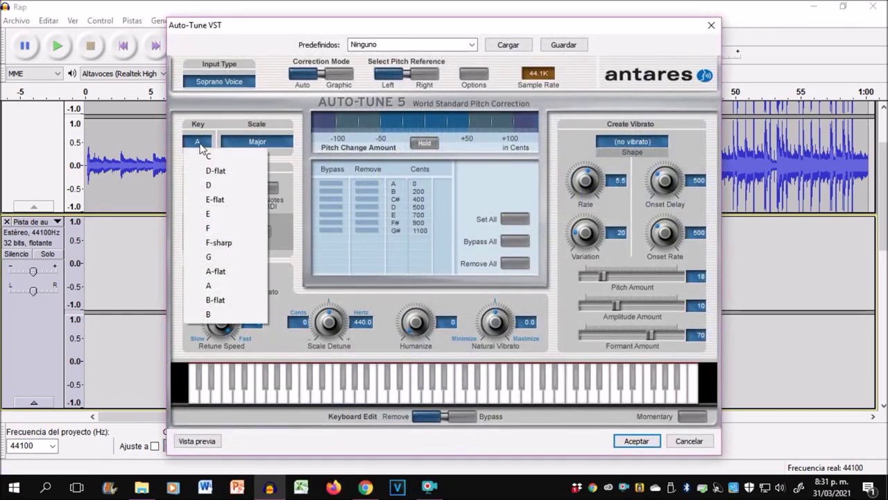
{"action": "left_click", "coordinate": [214, 154]}
{"action": "left_click", "coordinate": [272, 138]}
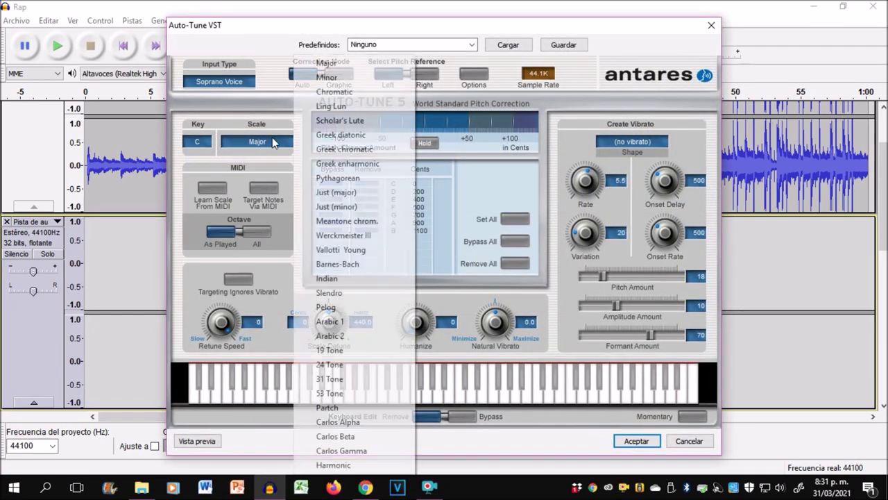
{"action": "left_click", "coordinate": [326, 63]}
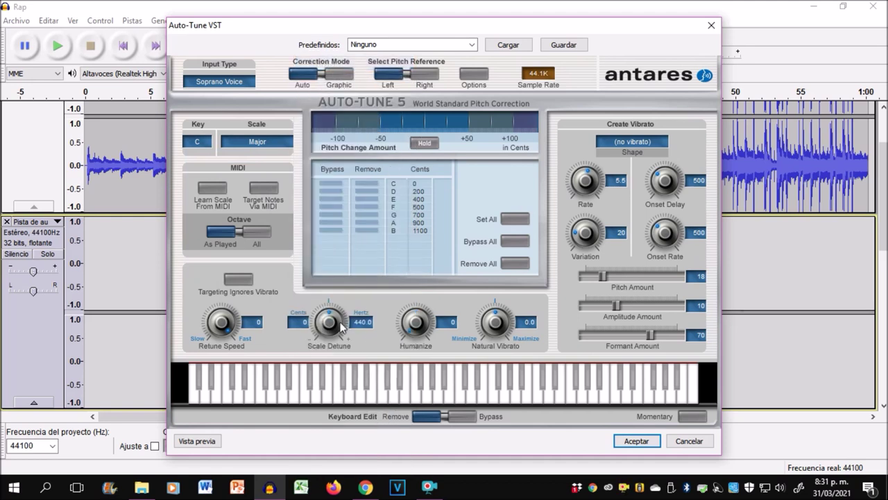
Preview the pitch correction, set Retune Speed to 0 and apply Auto-Tune to the first vocal clip
{"action": "left_click", "coordinate": [196, 441]}
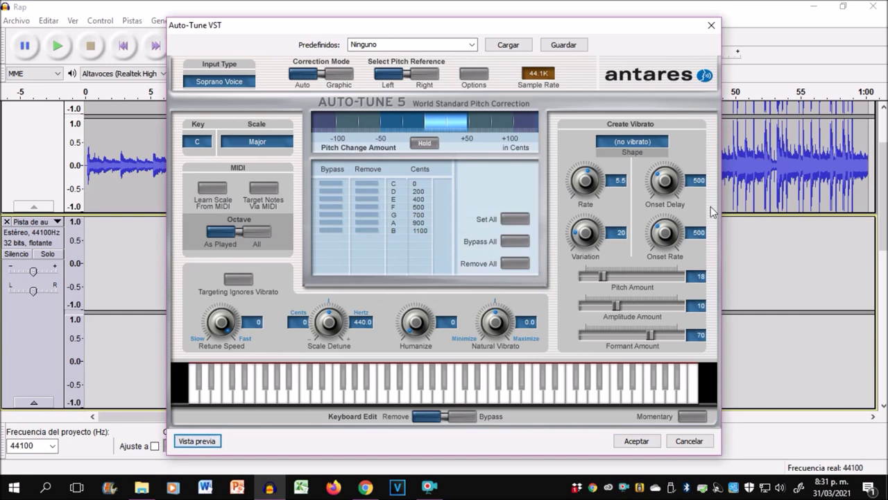
{"action": "left_click_drag", "start_coordinate": [238, 318], "coordinate": [236, 383]}
{"action": "left_click", "coordinate": [637, 442]}
Apply Antares Auto-Tune VST to the second voice track's clip with key E and the Major scale, previewing it first
{"action": "scroll", "coordinate": [584, 360], "scroll_direction": "down", "scroll_amount": 2}
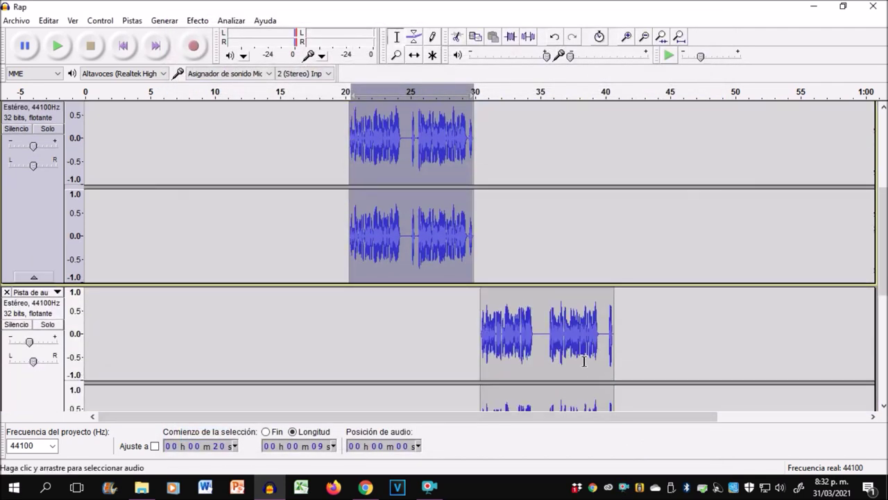
{"action": "double_click", "coordinate": [584, 361]}
{"action": "scroll", "coordinate": [584, 360], "scroll_direction": "down", "scroll_amount": 1}
{"action": "left_click", "coordinate": [197, 20]}
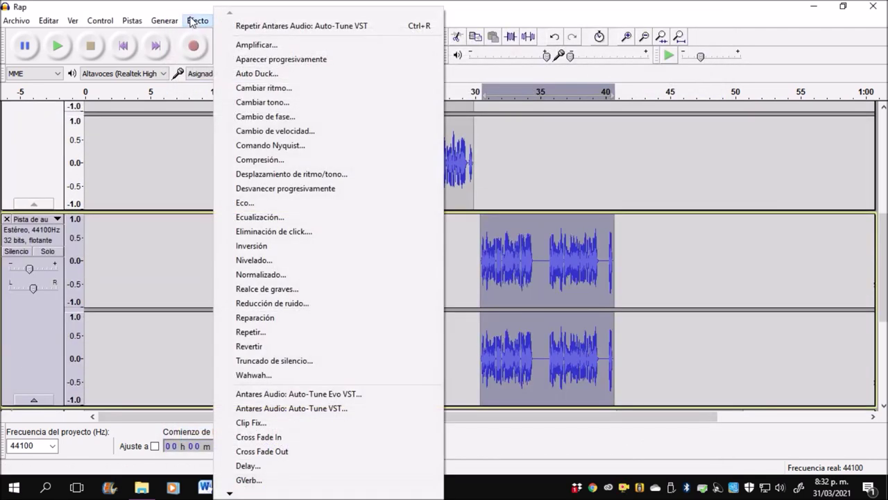
{"action": "left_click", "coordinate": [358, 408]}
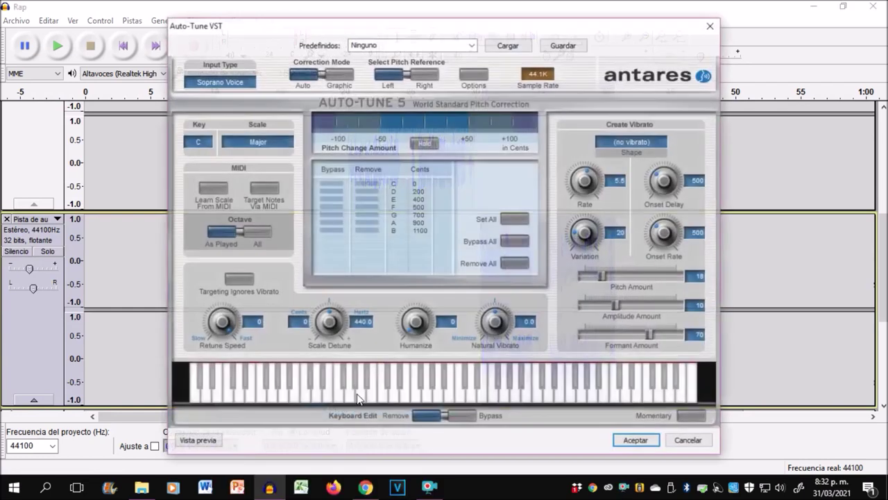
{"action": "left_click", "coordinate": [212, 143]}
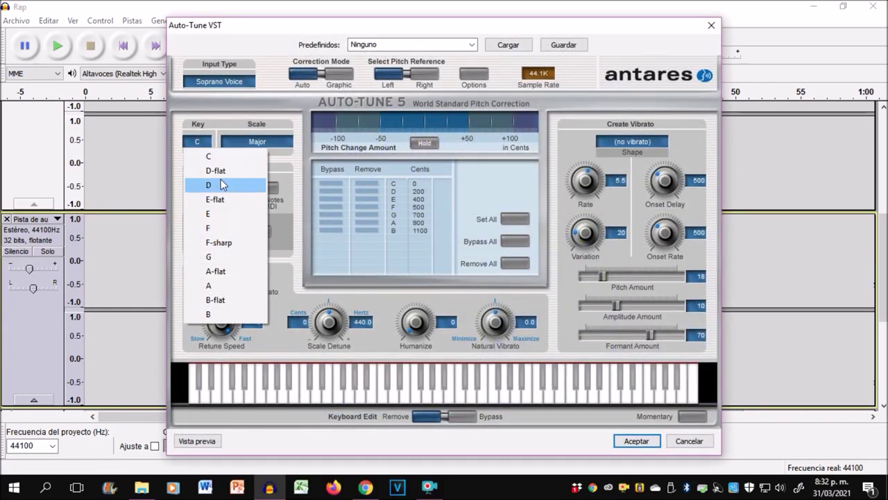
{"action": "left_click", "coordinate": [224, 221]}
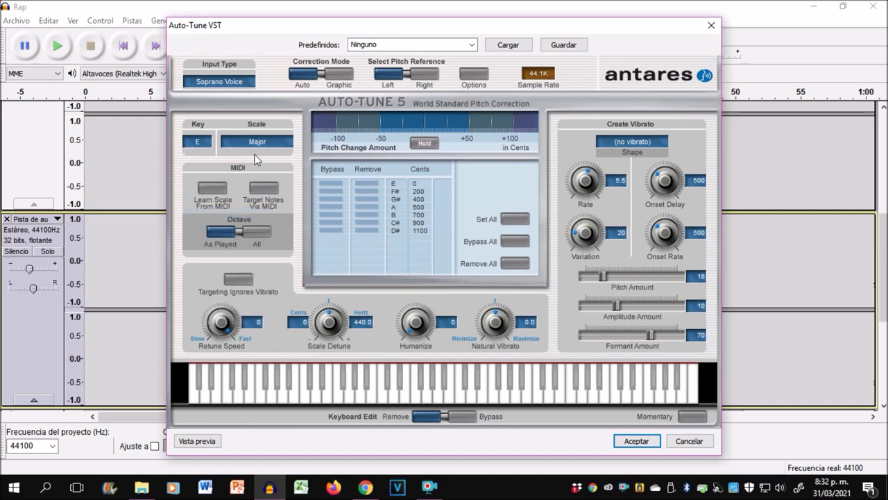
{"action": "left_click", "coordinate": [206, 441]}
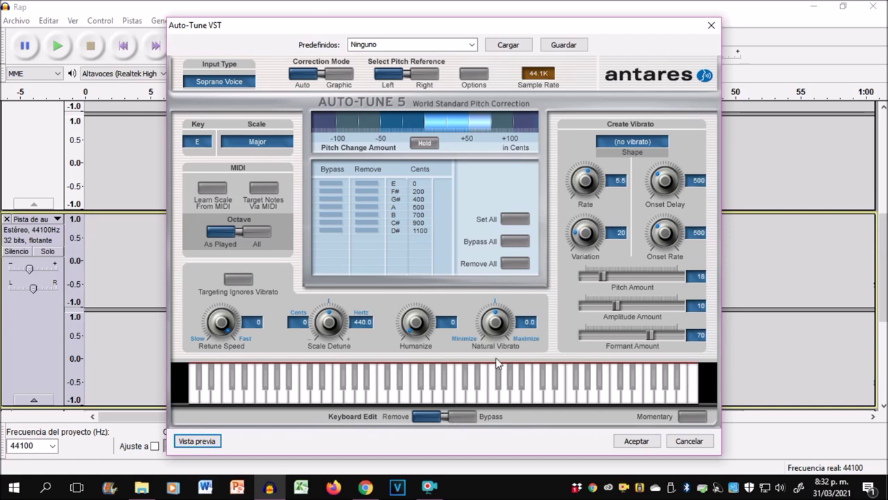
{"action": "left_click", "coordinate": [635, 440]}
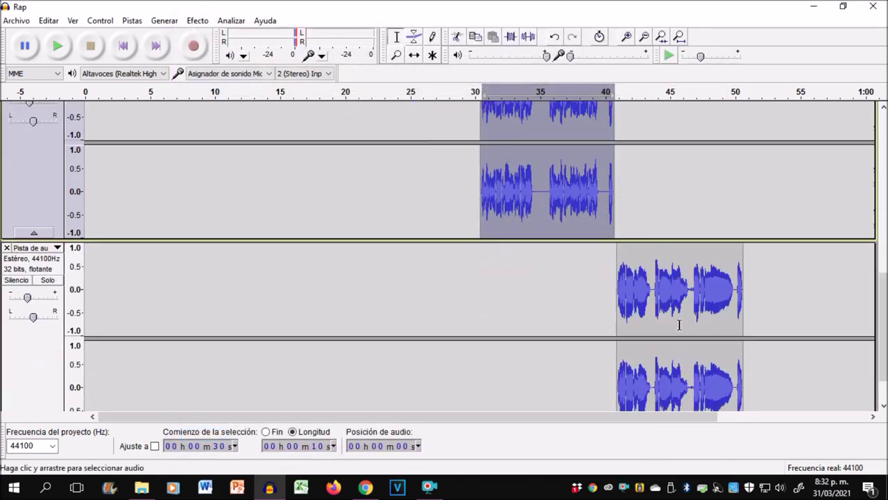
Switch to Chrome, look through the YouTube channel's notifications and return to Audacity
{"action": "left_click", "coordinate": [197, 20]}
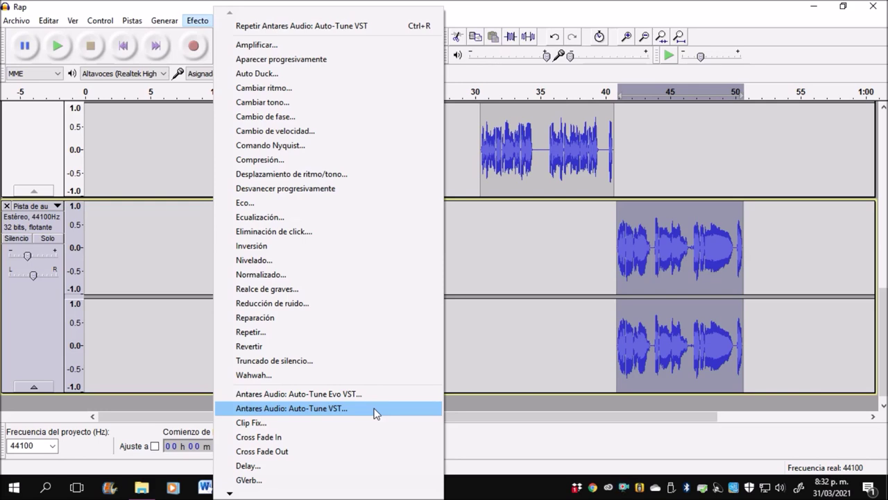
{"action": "left_click", "coordinate": [476, 420]}
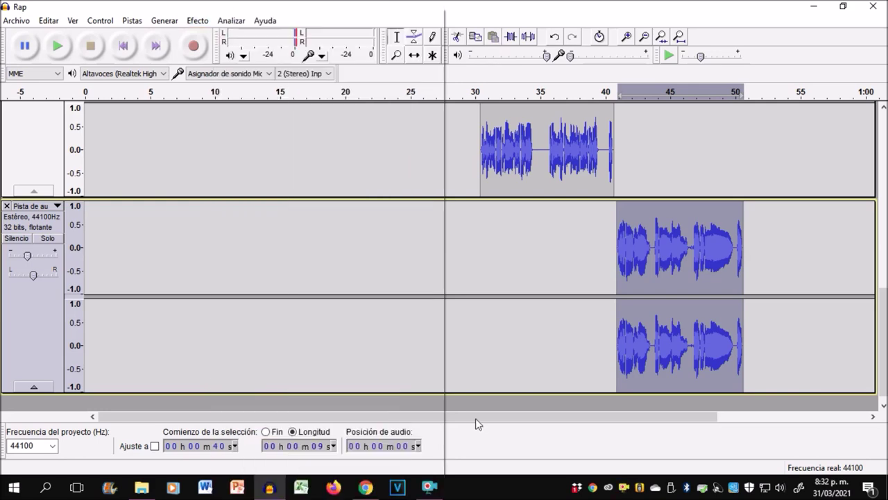
{"action": "left_click", "coordinate": [366, 488]}
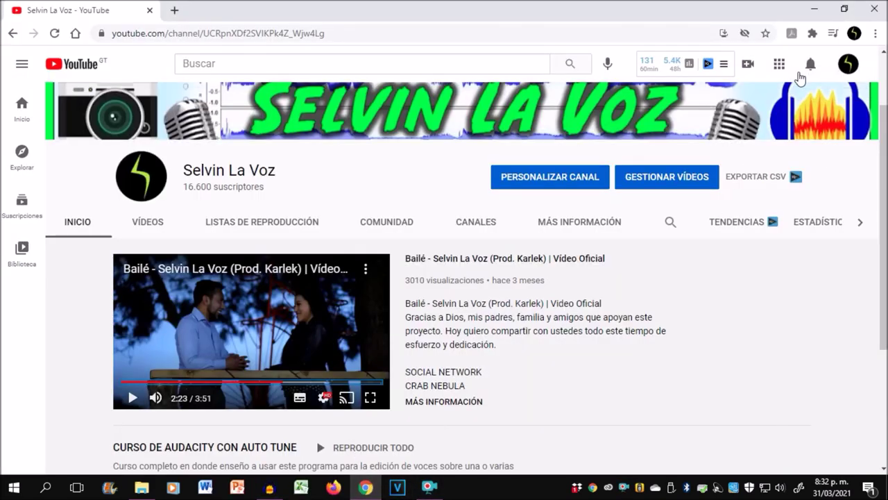
{"action": "left_click", "coordinate": [806, 69]}
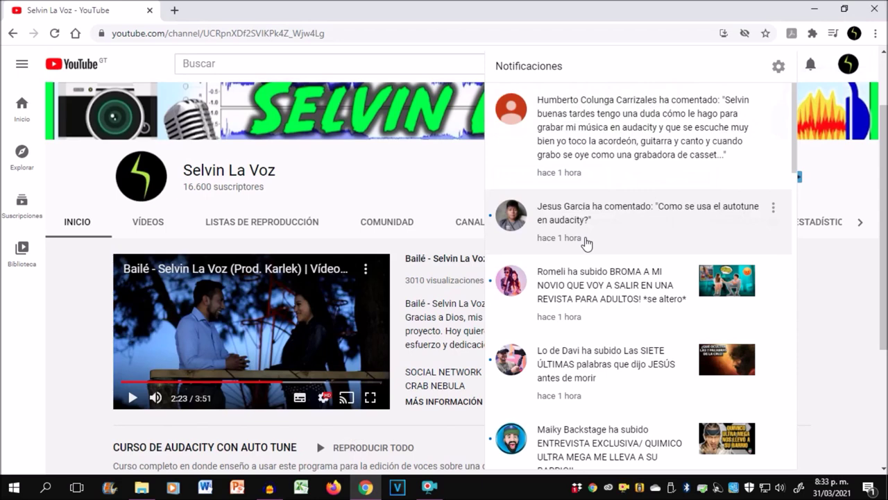
{"action": "left_click", "coordinate": [823, 8]}
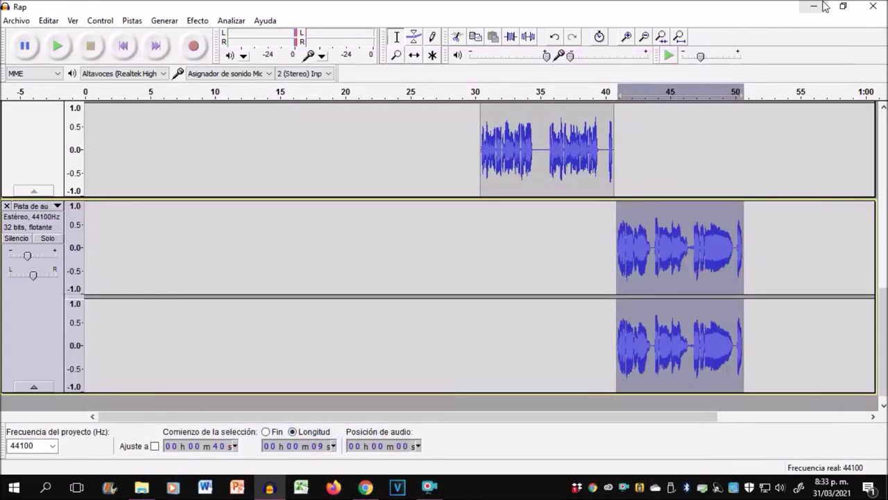
Apply Antares Auto-Tune VST to the third voice track's selected clip with key A and the Major scale, previewing it first
{"action": "left_click", "coordinate": [198, 20]}
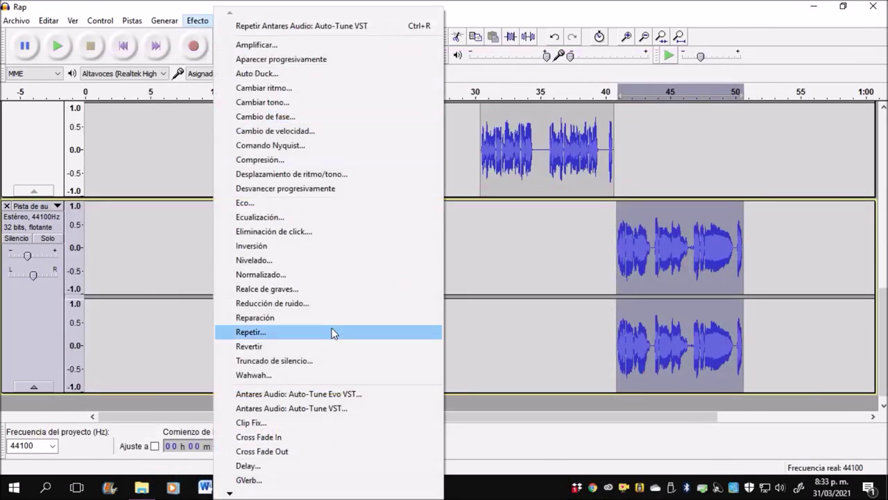
{"action": "left_click", "coordinate": [338, 406]}
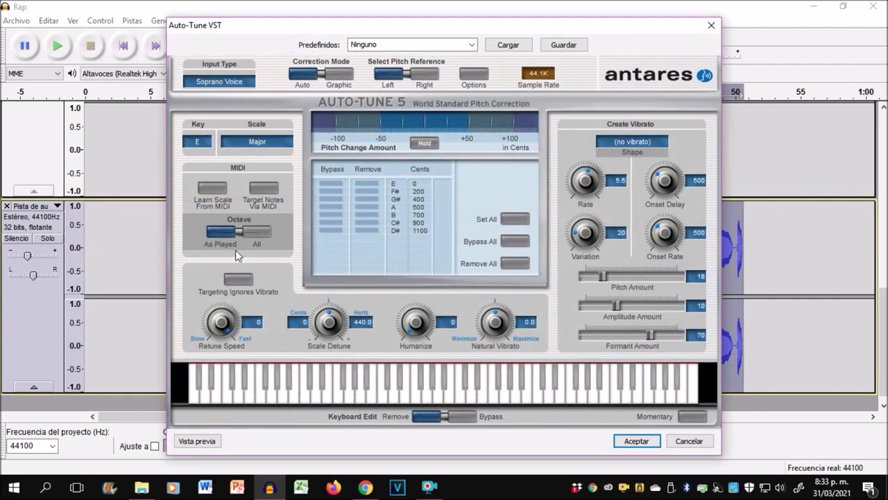
{"action": "left_click", "coordinate": [210, 150]}
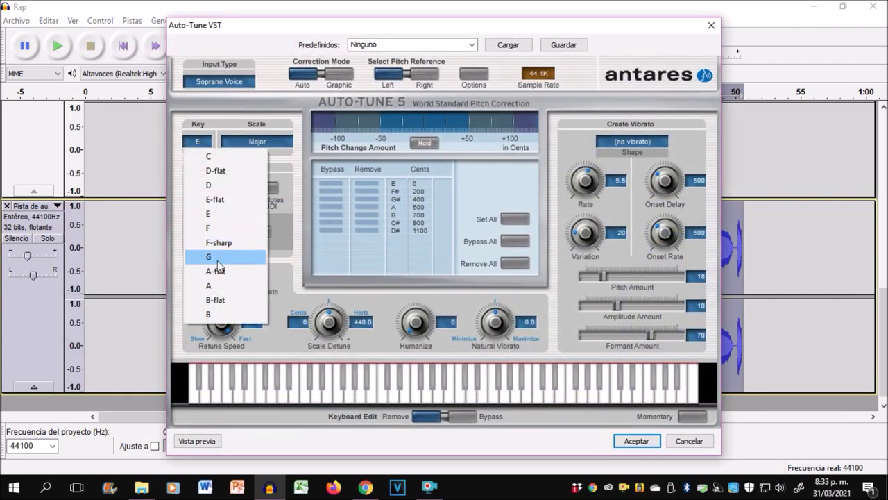
{"action": "left_click", "coordinate": [215, 285]}
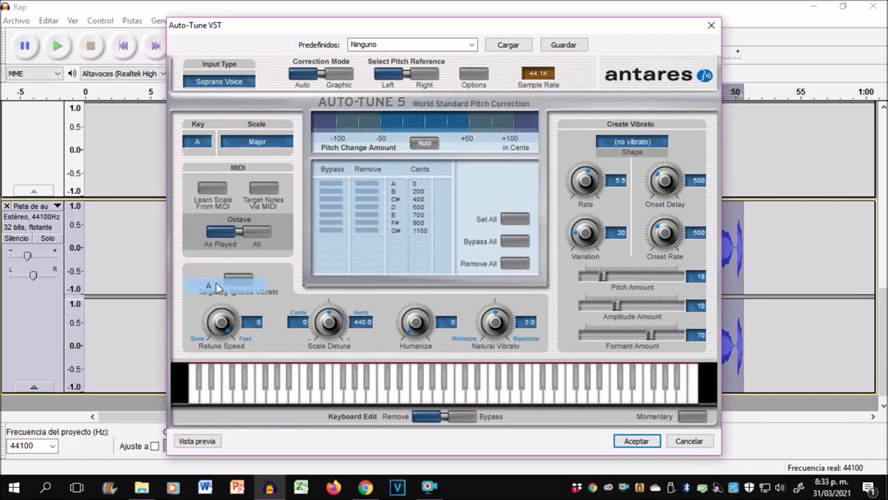
{"action": "left_click", "coordinate": [258, 145]}
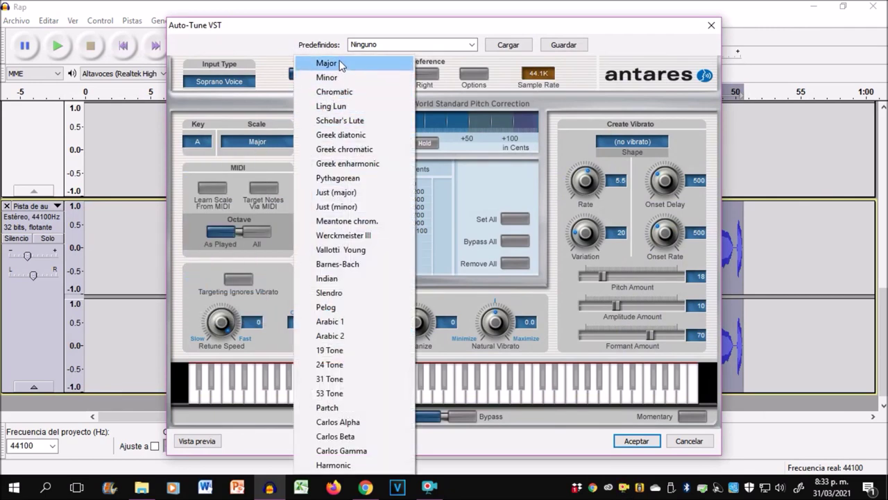
{"action": "left_click", "coordinate": [340, 65]}
{"action": "left_click", "coordinate": [200, 443]}
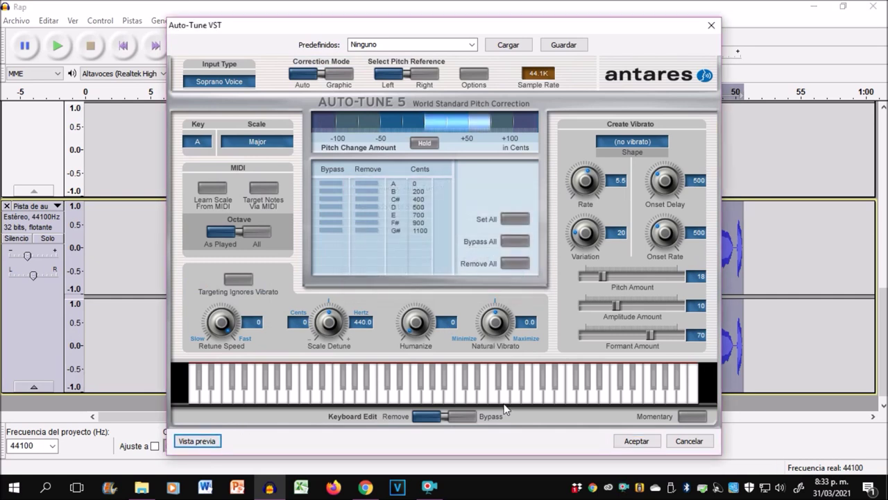
{"action": "left_click", "coordinate": [635, 442]}
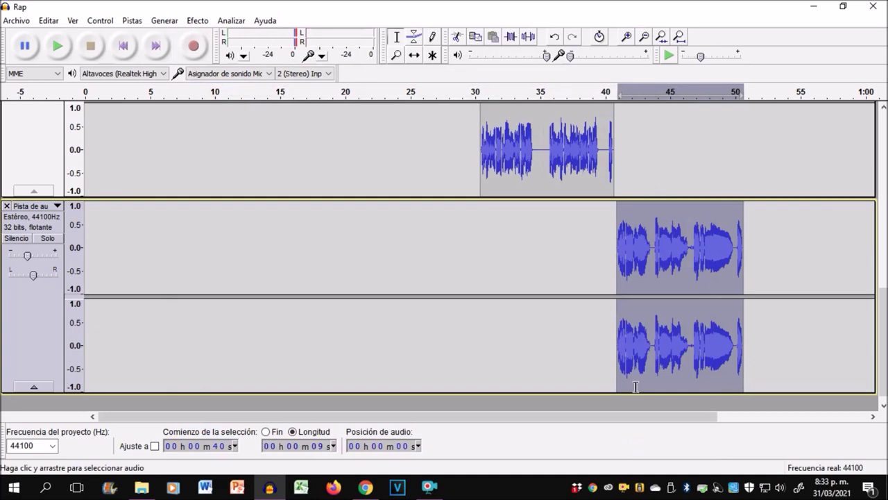
Switch to Chrome, dismiss the notifications, play part of the channel's featured video, pause it and close the browser
{"action": "left_click", "coordinate": [363, 490]}
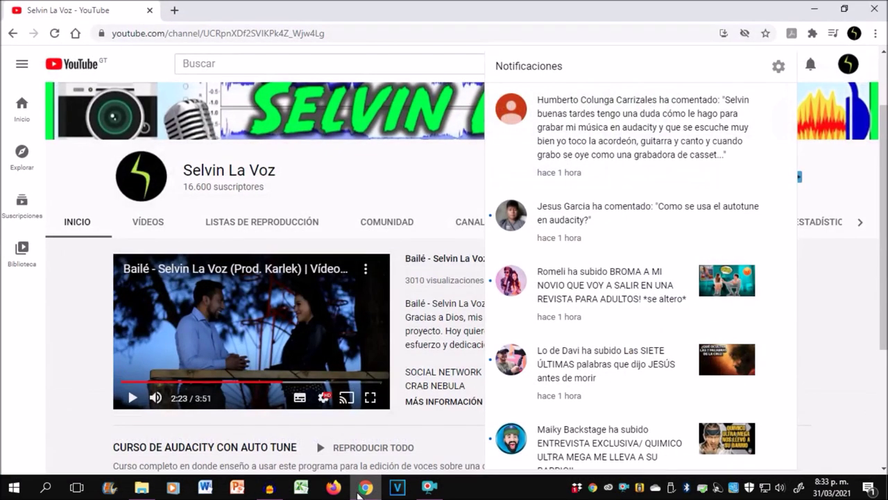
{"action": "left_click", "coordinate": [810, 66]}
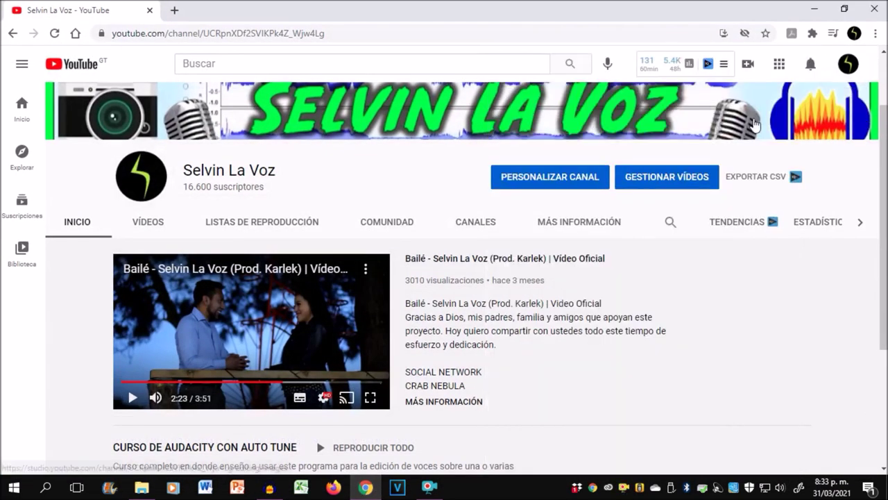
{"action": "left_click", "coordinate": [349, 319]}
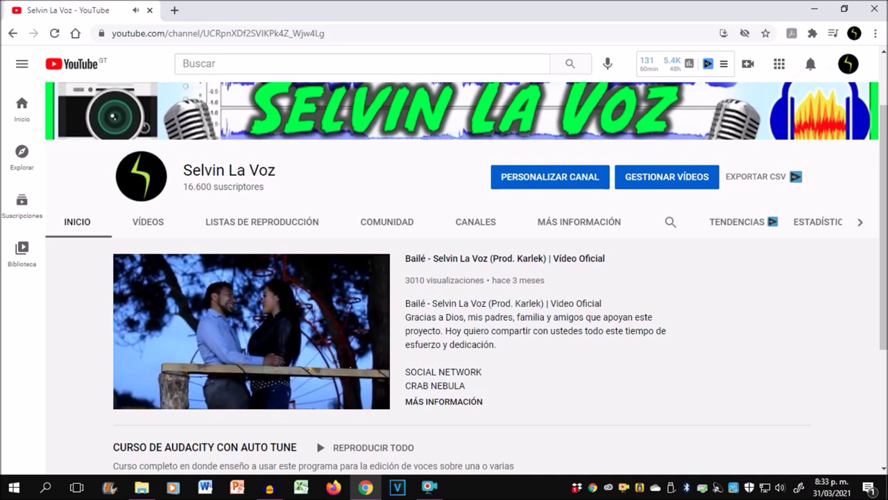
{"action": "left_click", "coordinate": [340, 316]}
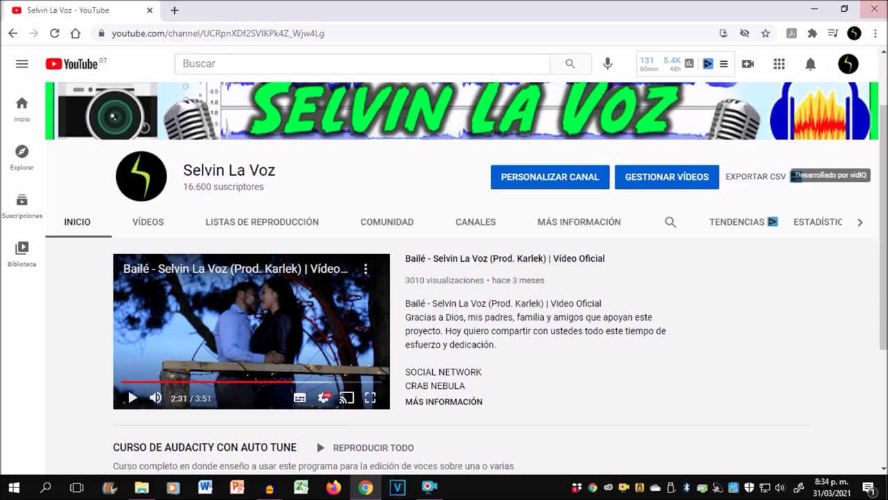
{"action": "left_click", "coordinate": [872, 9]}
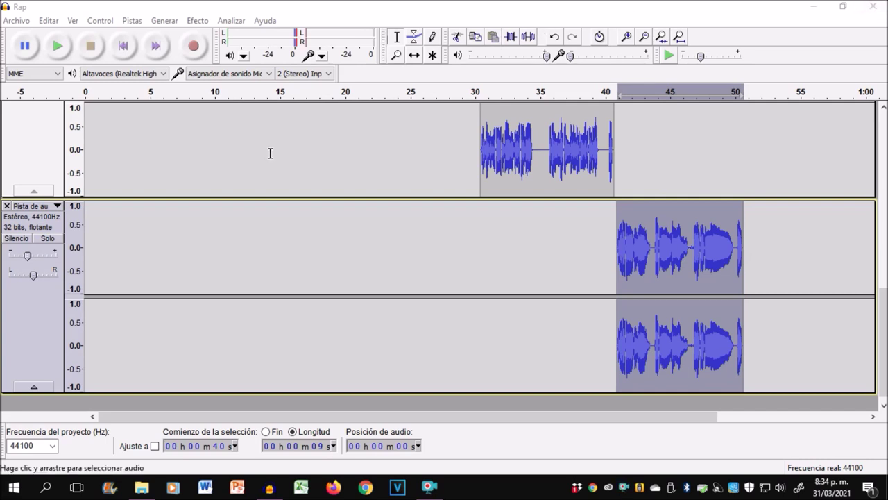
Look through the application's menus, check the program version in the About information and close it
{"action": "left_click", "coordinate": [407, 156]}
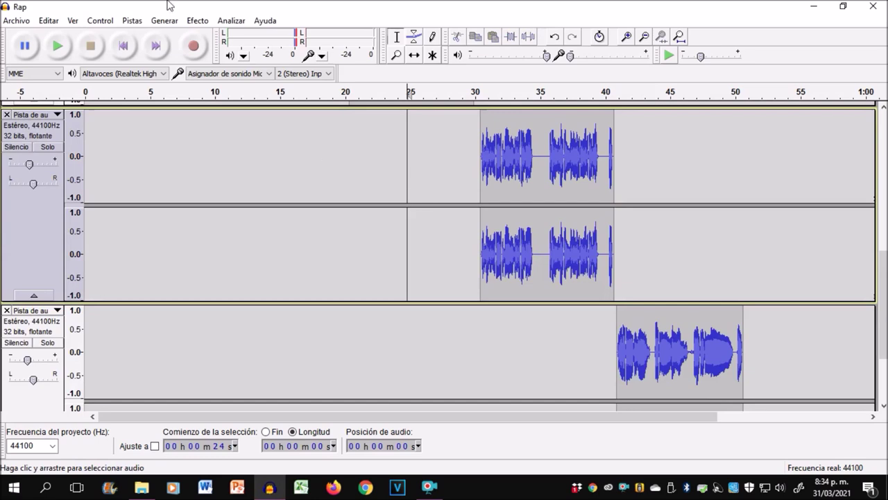
{"action": "left_click", "coordinate": [16, 21]}
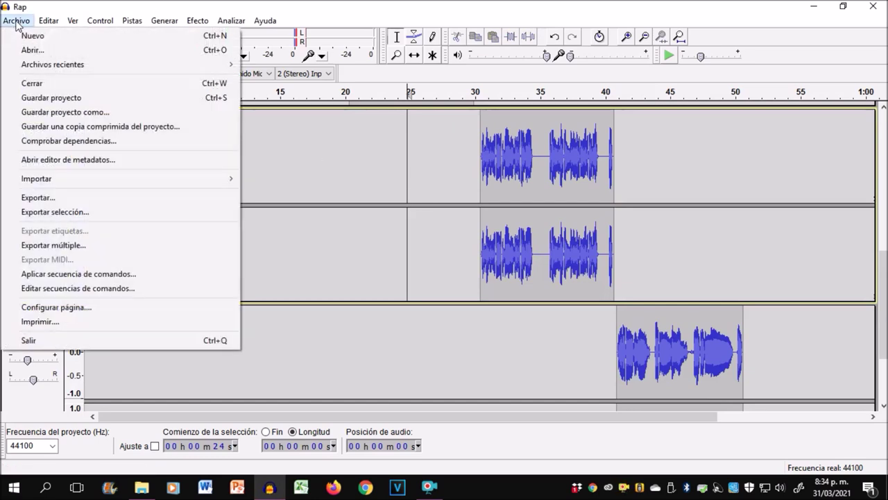
{"action": "mouse_move", "coordinate": [265, 21]}
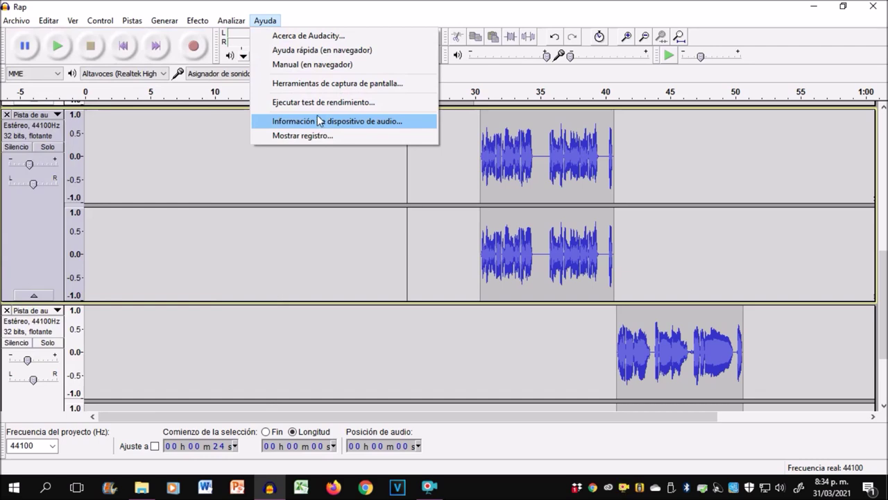
{"action": "left_click", "coordinate": [317, 36]}
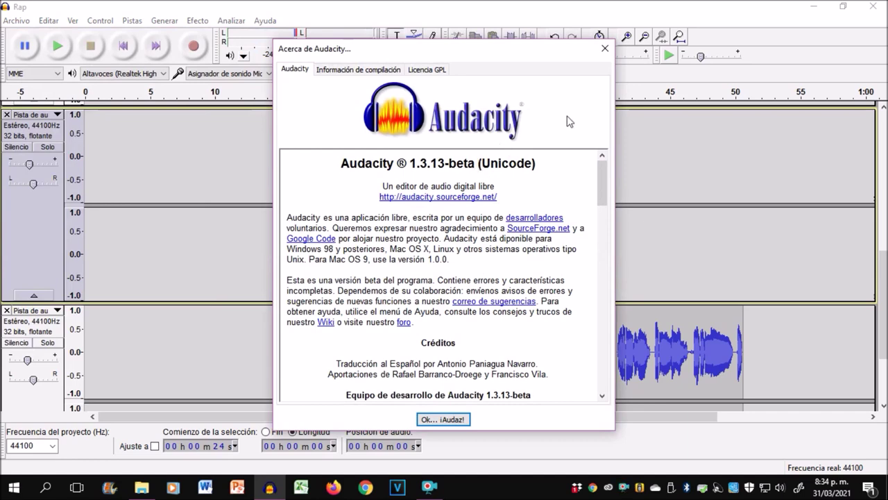
{"action": "left_click", "coordinate": [604, 50]}
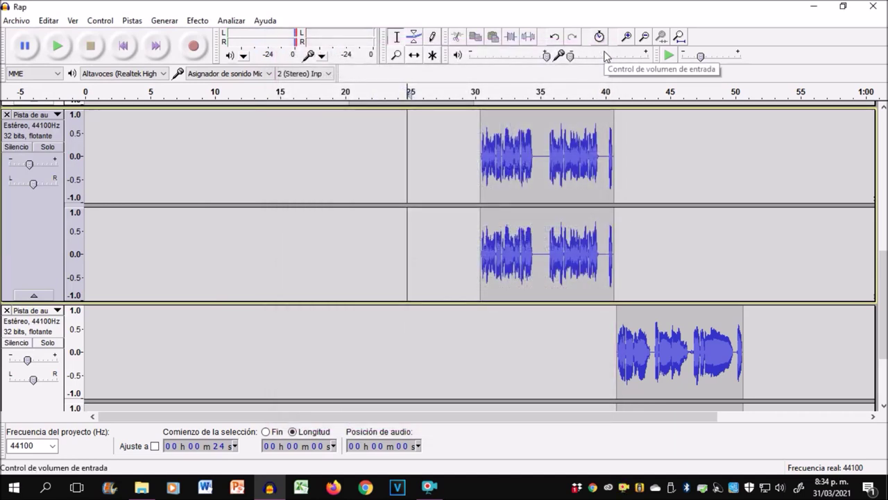
Select the first vocal clip, below the backing track, and listen to it with its pitch correction
{"action": "double_click", "coordinate": [664, 343]}
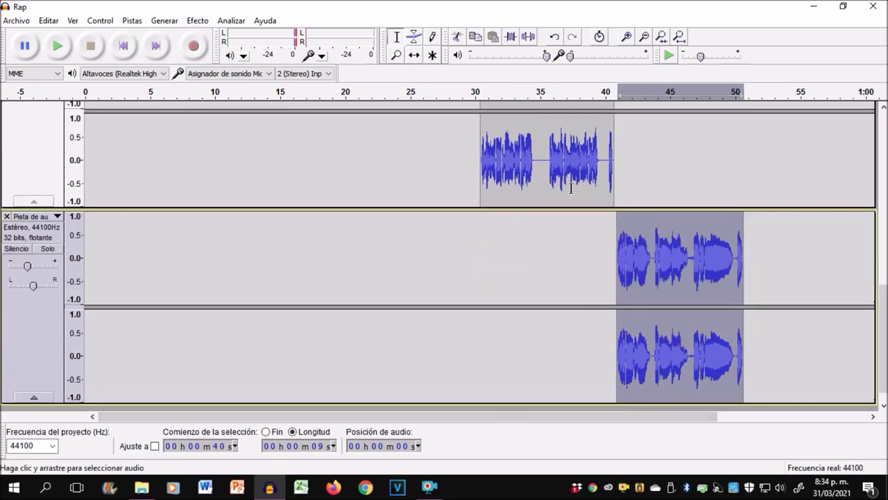
{"action": "scroll", "coordinate": [403, 186], "scroll_direction": "up", "scroll_amount": 5}
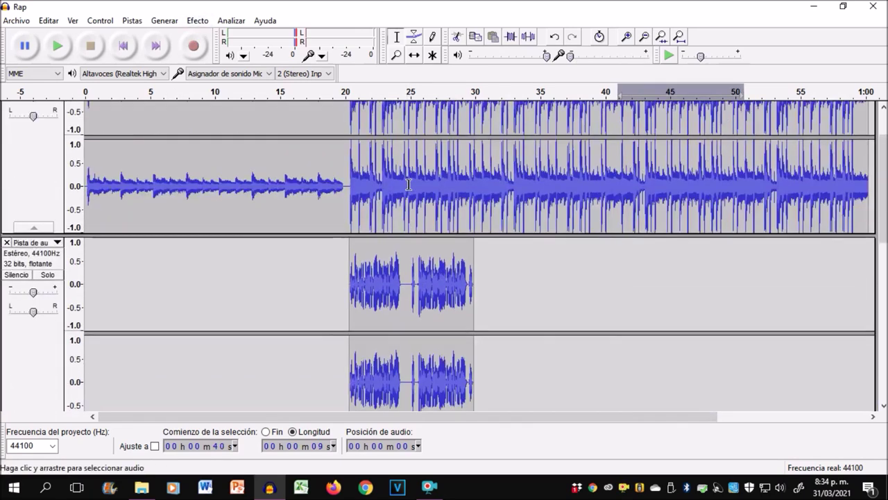
{"action": "left_click", "coordinate": [349, 303]}
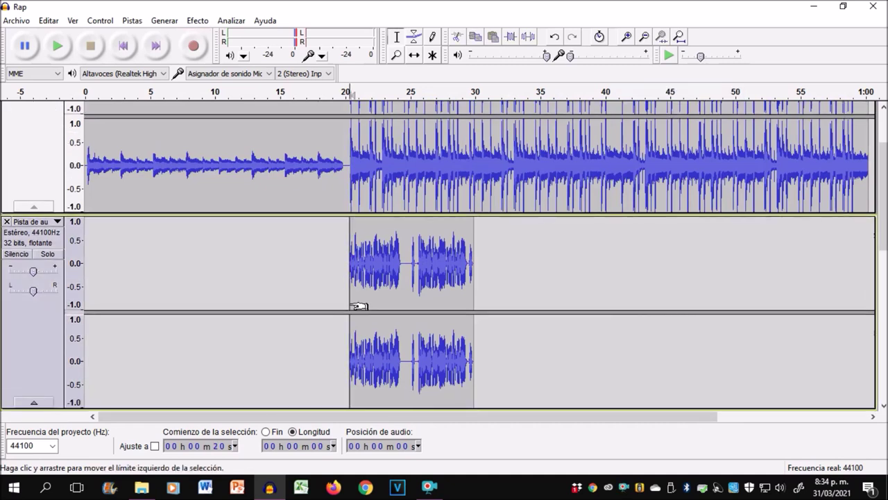
{"action": "double_click", "coordinate": [366, 293]}
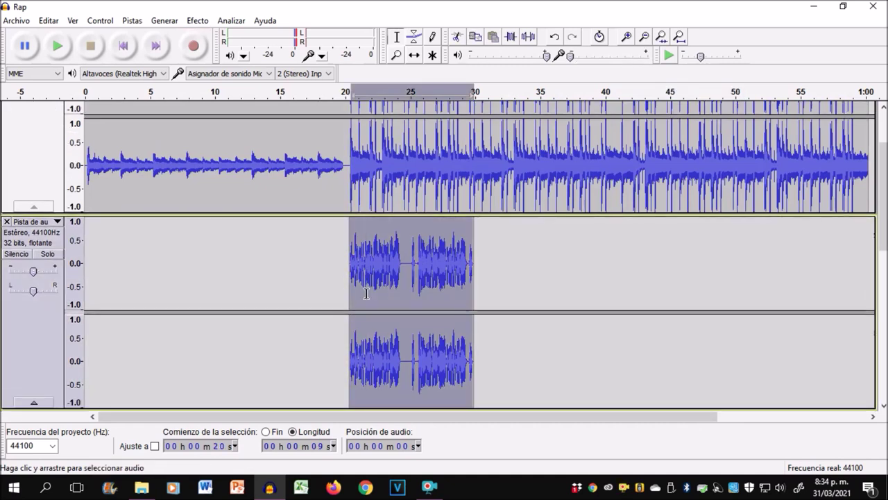
{"action": "key", "text": "space"}
Select the second vocal clip, starting at about 30 s, and play it
{"action": "scroll", "coordinate": [451, 146], "scroll_direction": "down", "scroll_amount": 5}
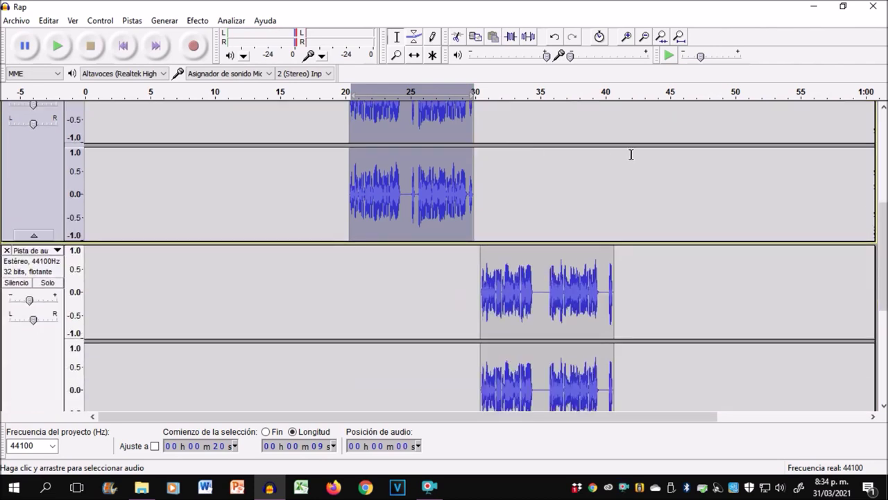
{"action": "double_click", "coordinate": [571, 250]}
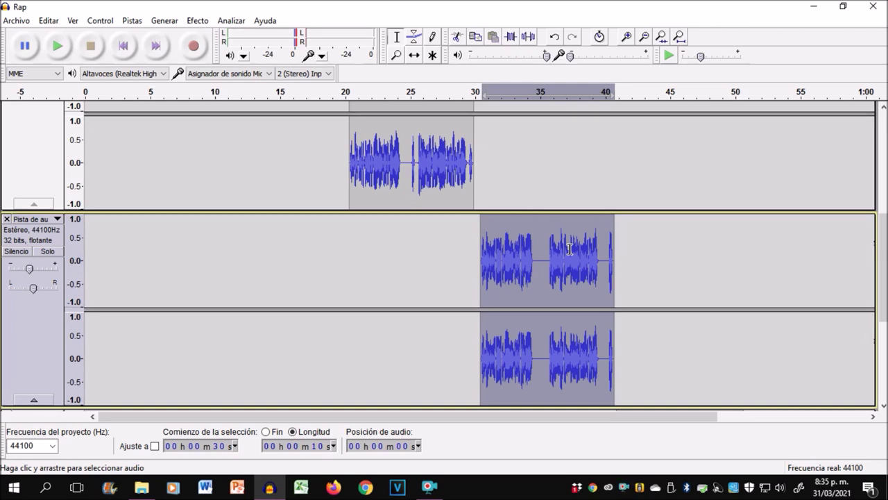
{"action": "key", "text": "space"}
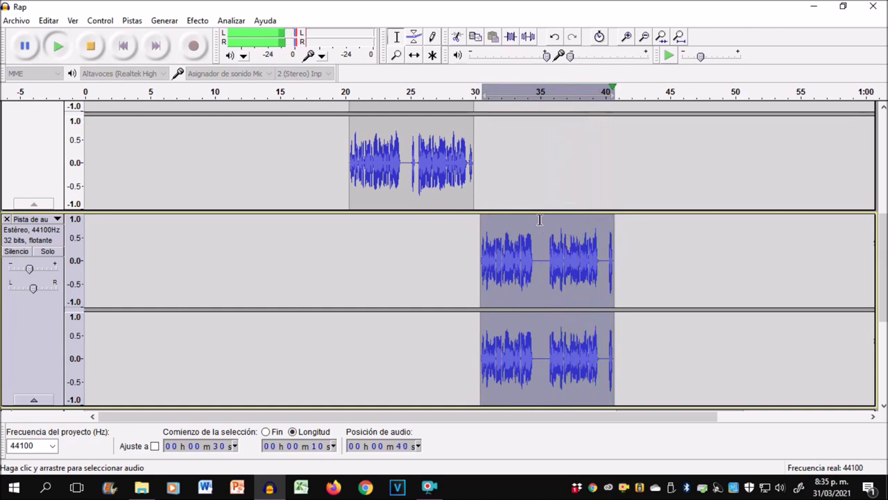
Select the third vocal clip, starting at about 40 s, and listen to it
{"action": "scroll", "coordinate": [540, 215], "scroll_direction": "down", "scroll_amount": 3}
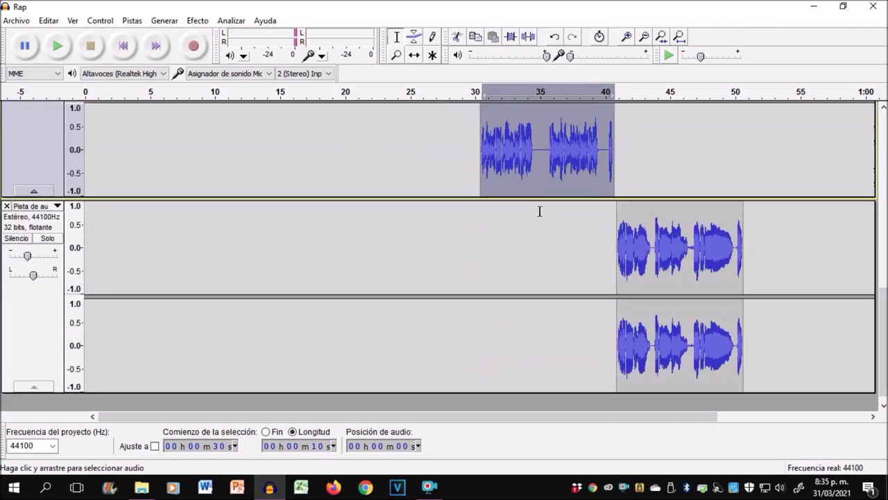
{"action": "left_click", "coordinate": [640, 233]}
{"action": "double_click", "coordinate": [646, 230]}
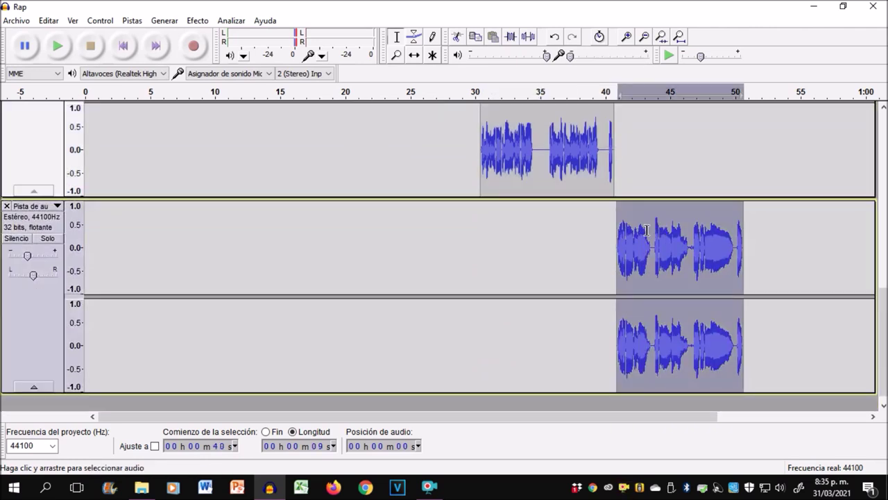
{"action": "key", "text": "space"}
Fade out the end of the Rap backing track from about 50 s to its end with Desvanecer progresivamente
{"action": "scroll", "coordinate": [452, 288], "scroll_direction": "up", "scroll_amount": 8}
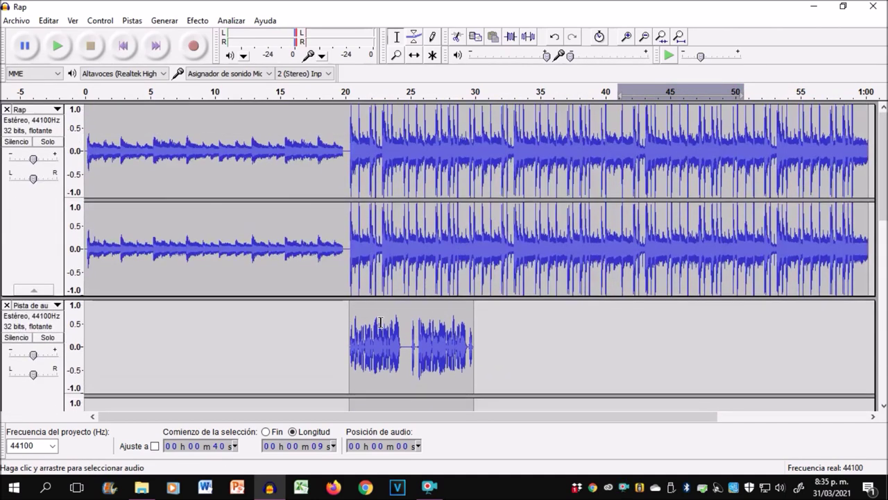
{"action": "left_click", "coordinate": [323, 329]}
{"action": "scroll", "coordinate": [324, 329], "scroll_direction": "down", "scroll_amount": 2}
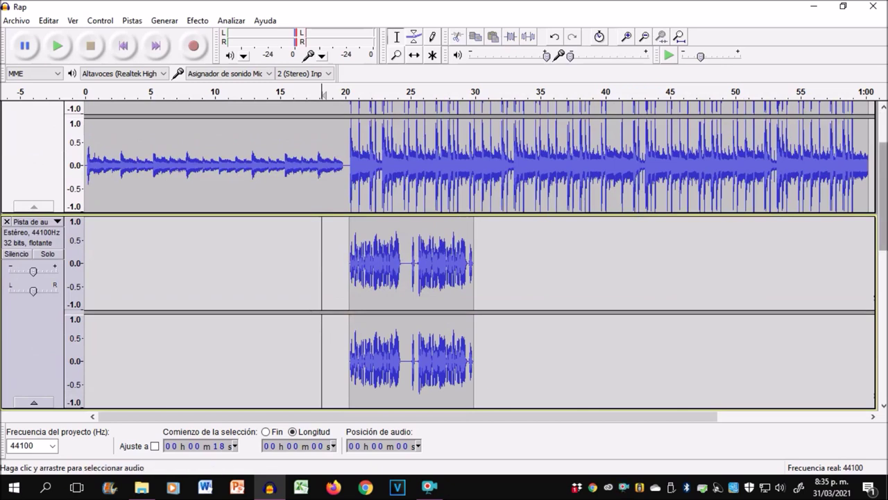
{"action": "left_click_drag", "start_coordinate": [871, 155], "coordinate": [738, 168]}
{"action": "scroll", "coordinate": [737, 168], "scroll_direction": "up", "scroll_amount": 2}
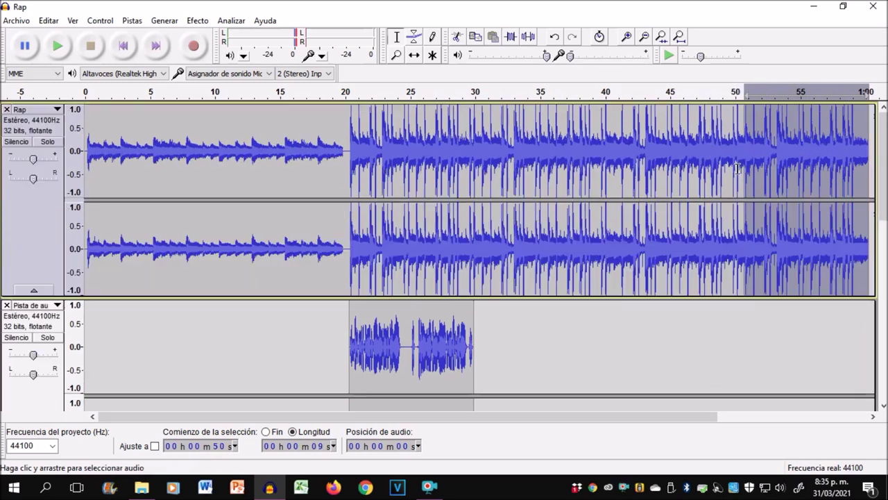
{"action": "scroll", "coordinate": [748, 254], "scroll_direction": "down", "scroll_amount": 5}
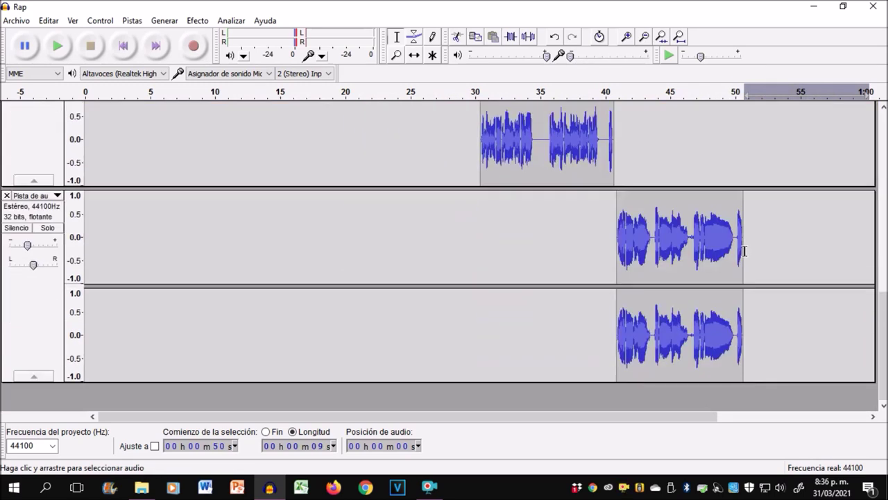
{"action": "left_click", "coordinate": [202, 22]}
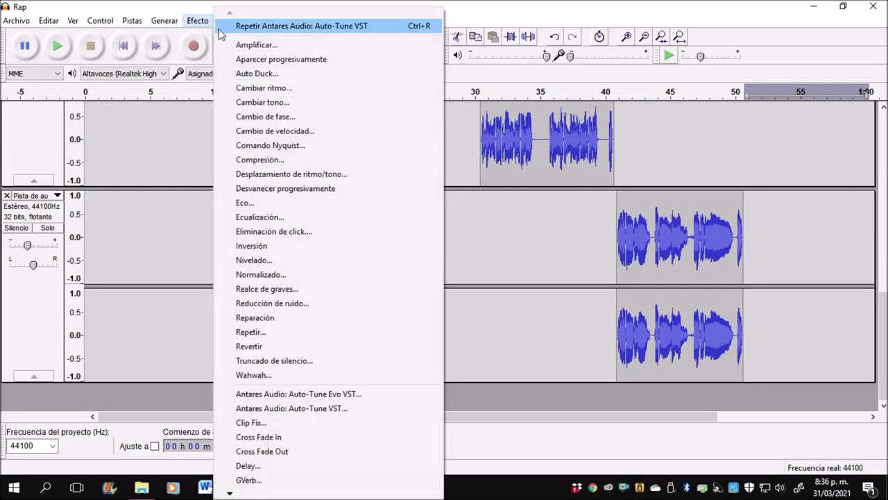
{"action": "left_click", "coordinate": [307, 188]}
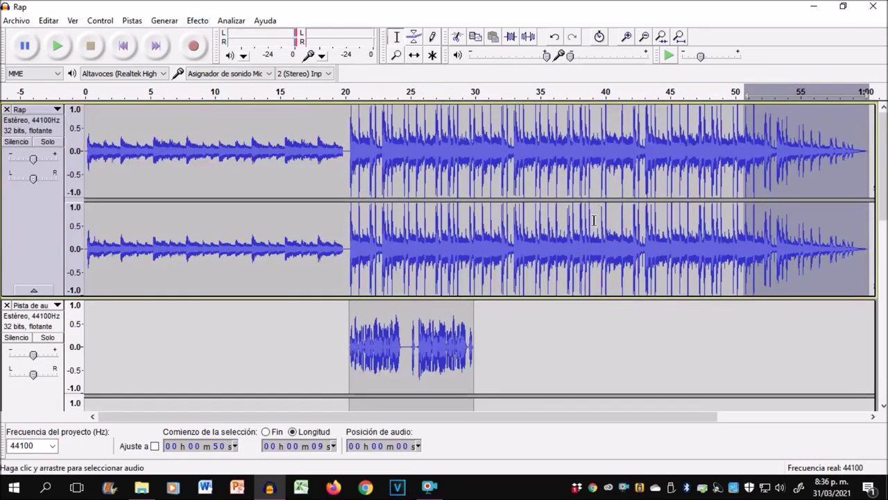
Try key C and the Chromatic scale in Antares Auto-Tune VST, and cancel the effect without applying it
{"action": "left_click", "coordinate": [317, 241]}
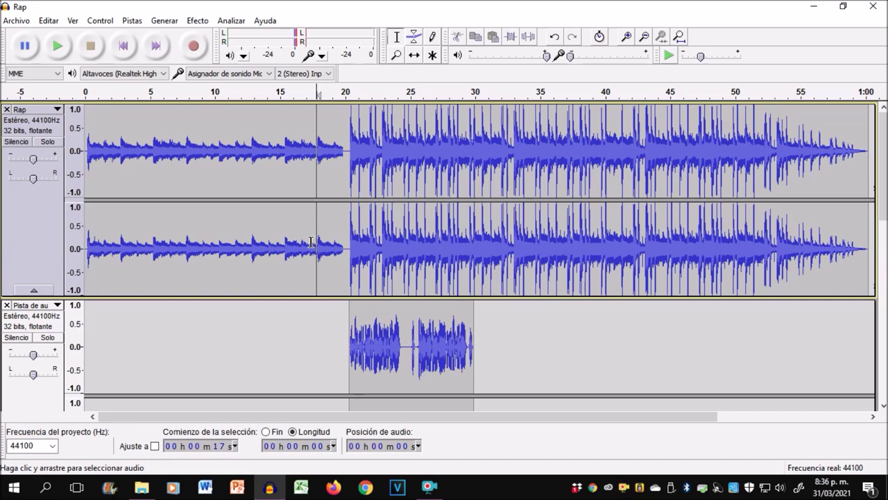
{"action": "left_click", "coordinate": [198, 20]}
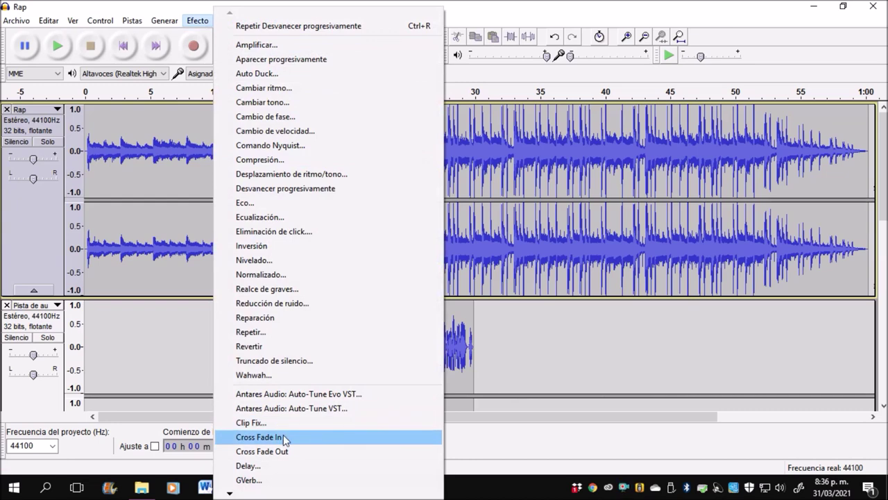
{"action": "left_click", "coordinate": [316, 409]}
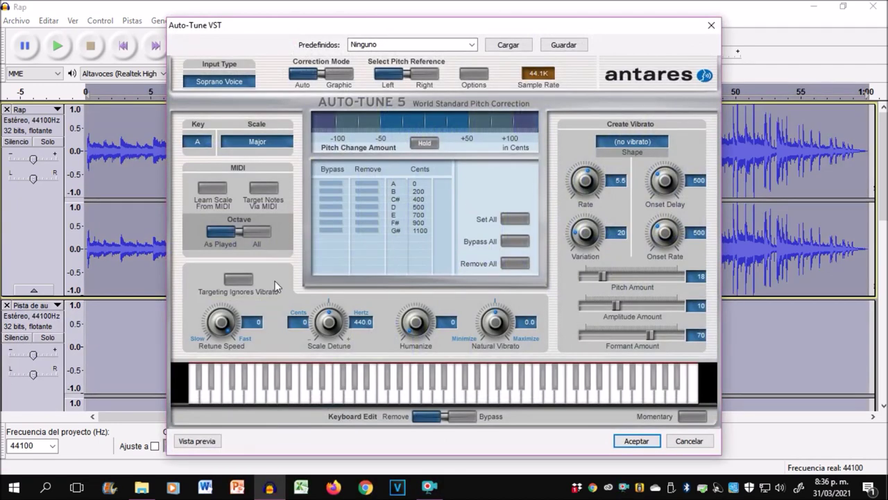
{"action": "left_click", "coordinate": [199, 142]}
{"action": "left_click", "coordinate": [201, 153]}
{"action": "left_click", "coordinate": [283, 138]}
{"action": "left_click", "coordinate": [347, 90]}
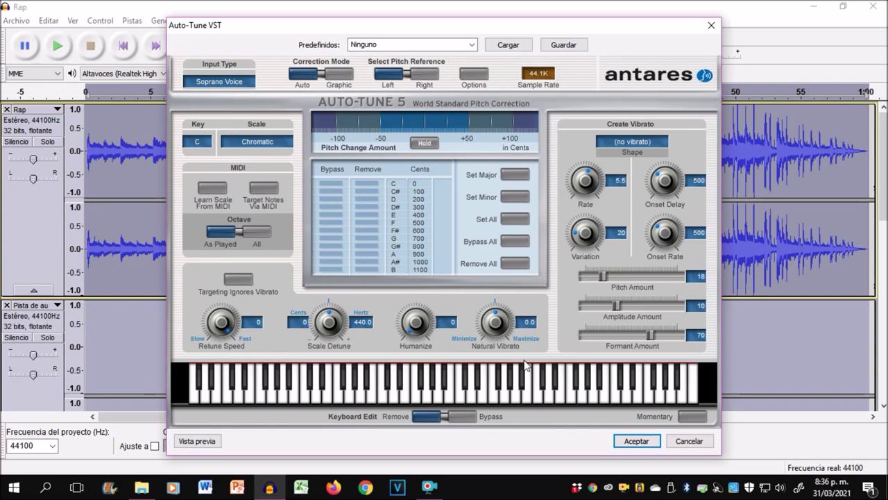
{"action": "left_click", "coordinate": [689, 441]}
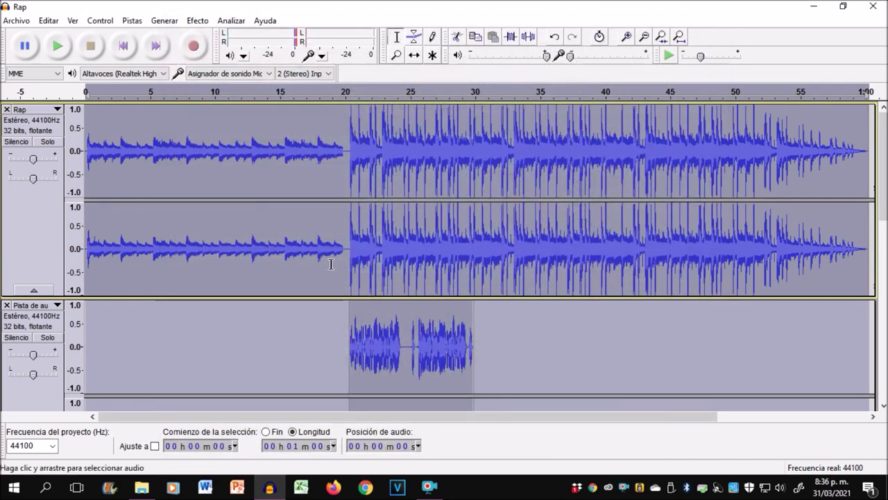
Play the whole mix from about 17 s, following the three vocal clips through to the faded ending
{"action": "left_click", "coordinate": [312, 276]}
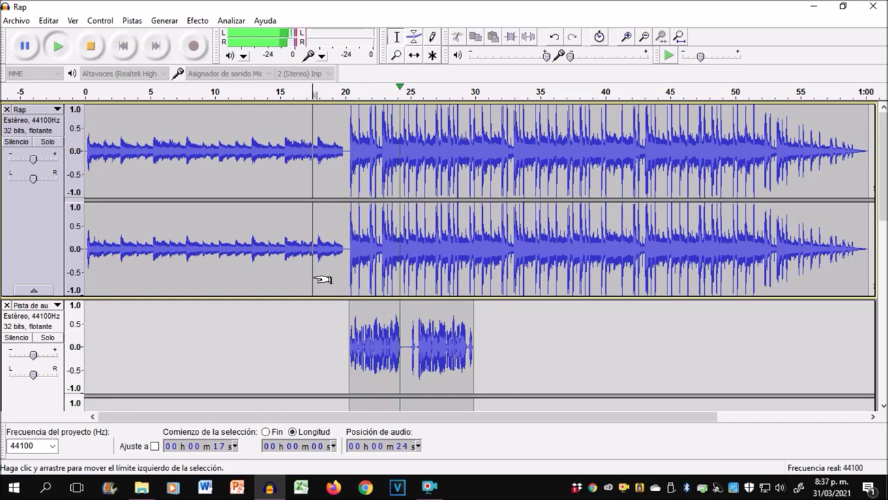
{"action": "scroll", "coordinate": [375, 289], "scroll_direction": "down", "scroll_amount": 2}
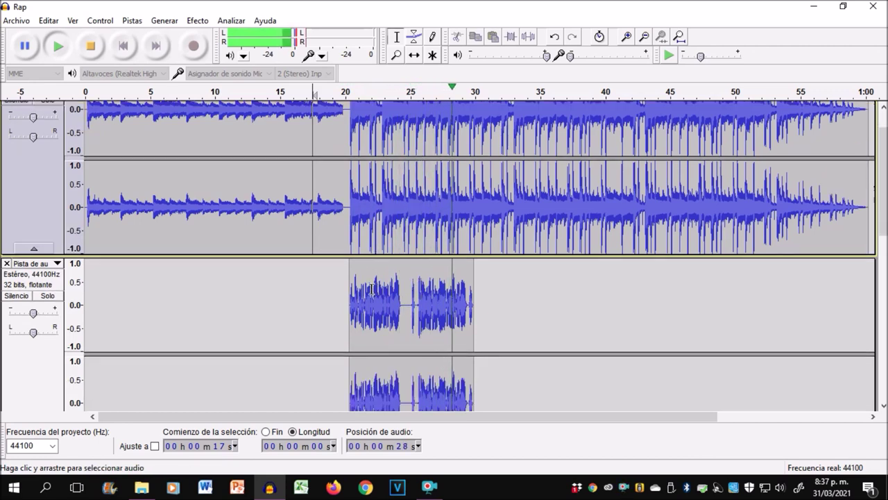
{"action": "scroll", "coordinate": [375, 289], "scroll_direction": "down", "scroll_amount": 2}
{"action": "scroll", "coordinate": [371, 288], "scroll_direction": "down", "scroll_amount": 2}
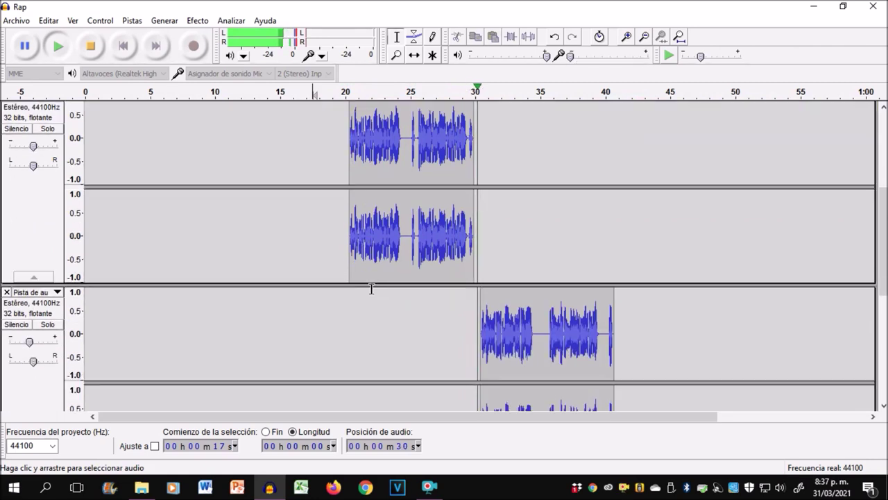
{"action": "scroll", "coordinate": [371, 288], "scroll_direction": "down", "scroll_amount": 3}
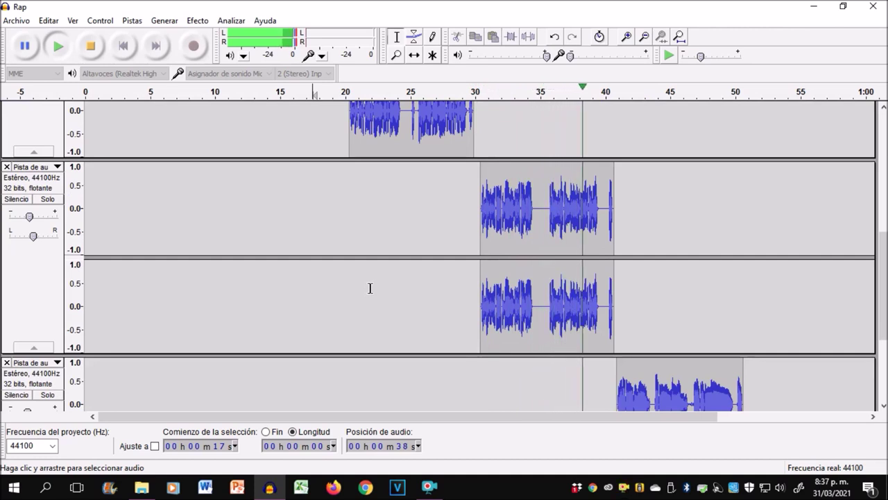
{"action": "scroll", "coordinate": [370, 287], "scroll_direction": "down", "scroll_amount": 3}
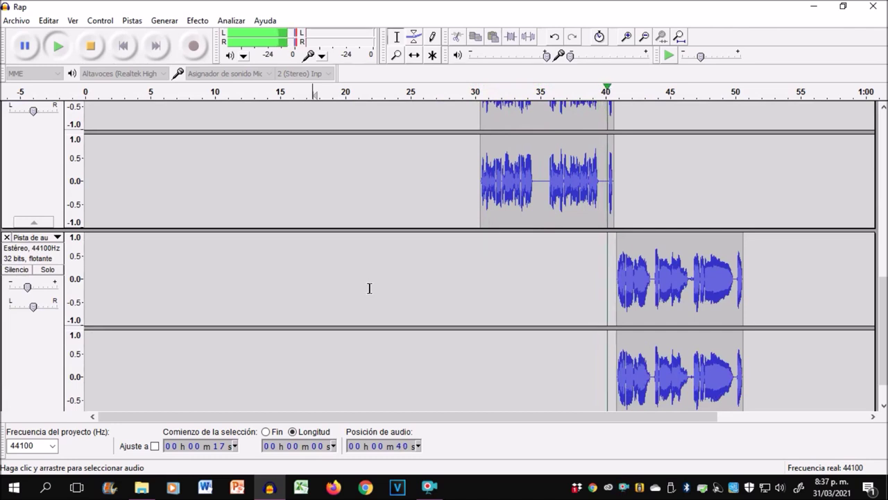
{"action": "scroll", "coordinate": [370, 288], "scroll_direction": "down", "scroll_amount": 1}
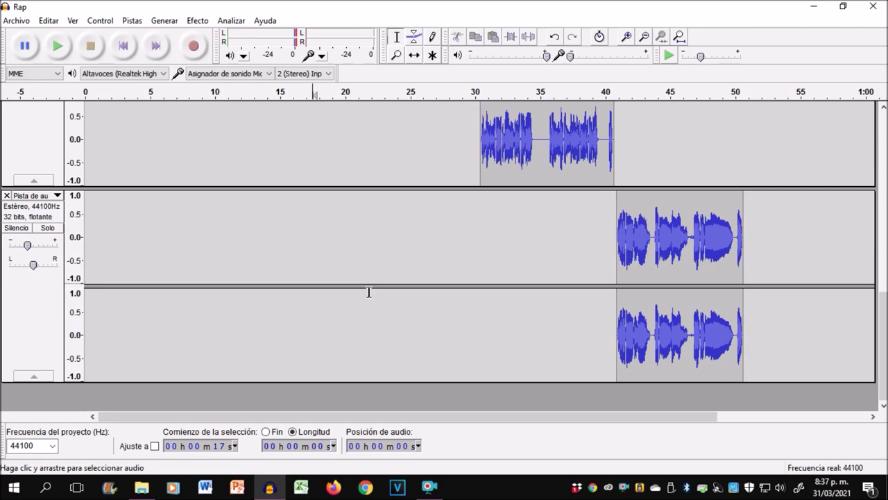
Place the cursor at the start of the first vocal clip, at about 20 s
{"action": "scroll", "coordinate": [378, 290], "scroll_direction": "up", "scroll_amount": 10}
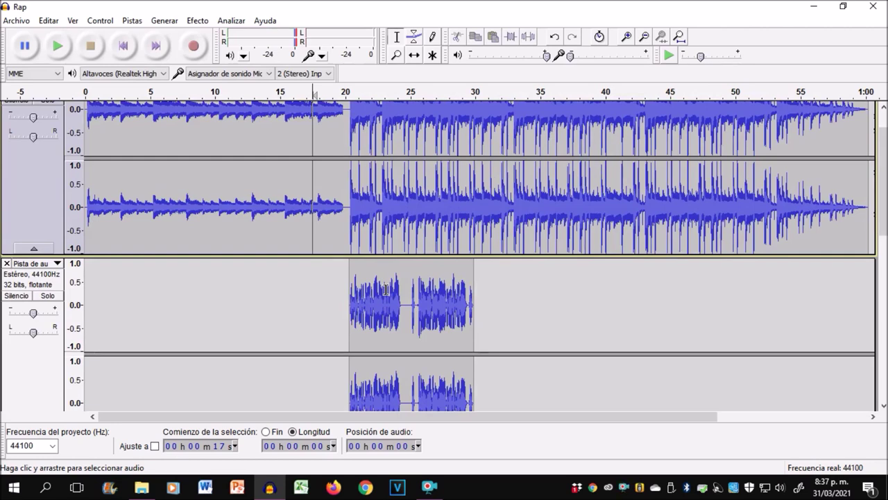
{"action": "scroll", "coordinate": [387, 298], "scroll_direction": "down", "scroll_amount": 6}
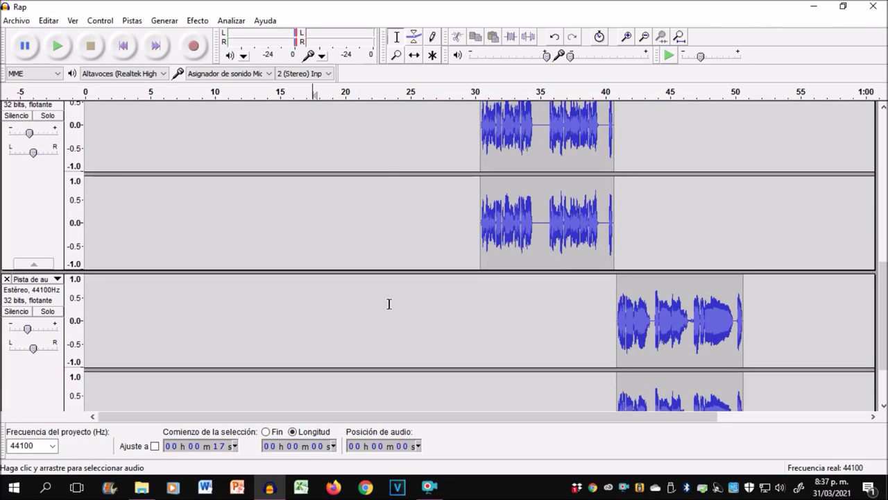
{"action": "scroll", "coordinate": [388, 303], "scroll_direction": "up", "scroll_amount": 6}
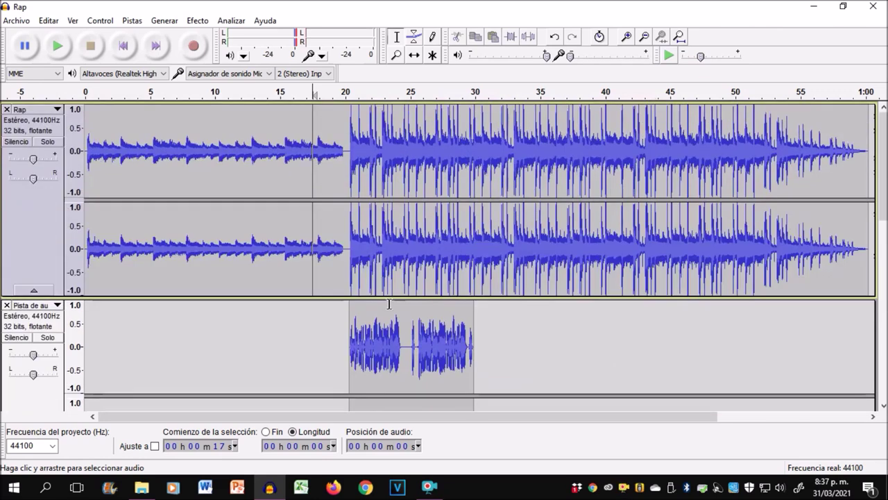
{"action": "left_click", "coordinate": [350, 324]}
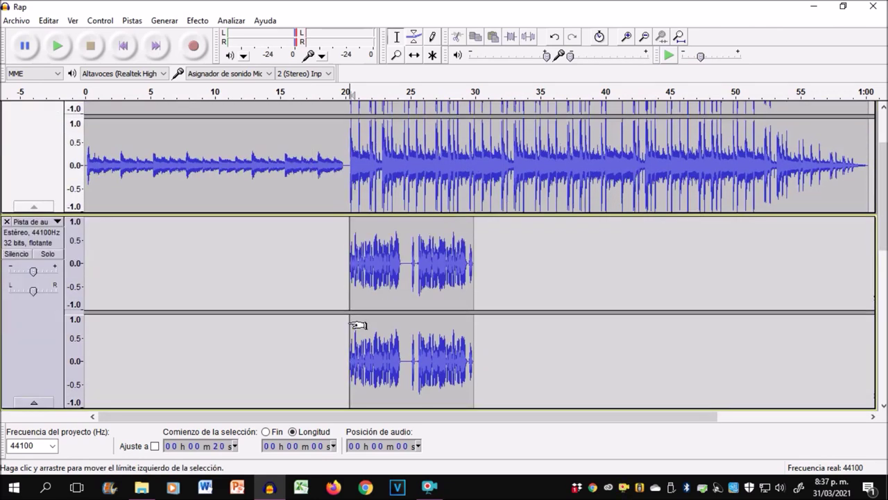